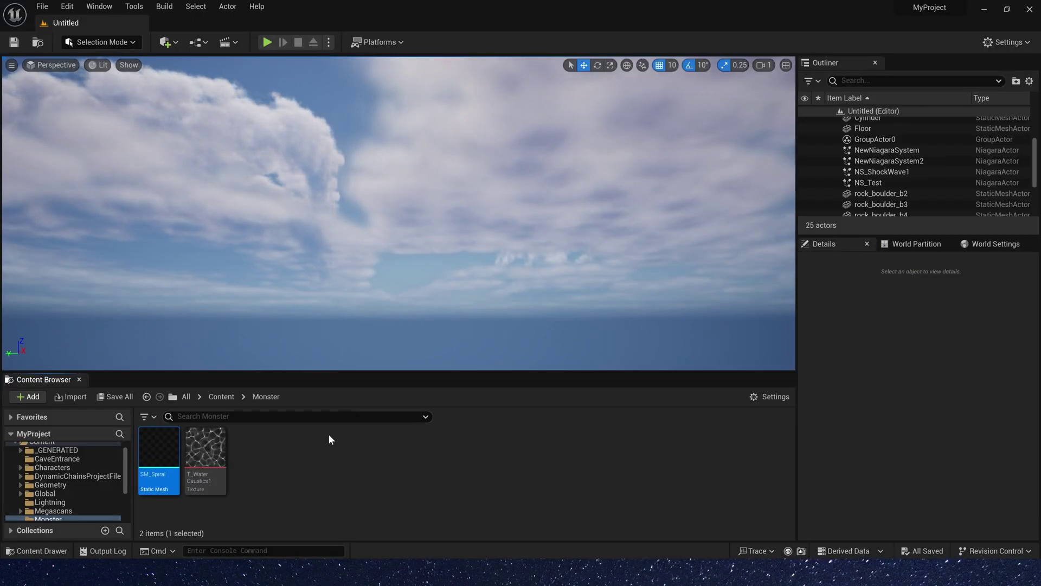
Examine the SM_Spiral mesh's shape and UV Channel 0 layout, and view the T_WaterCaustics1 texture
double_click(159, 458)
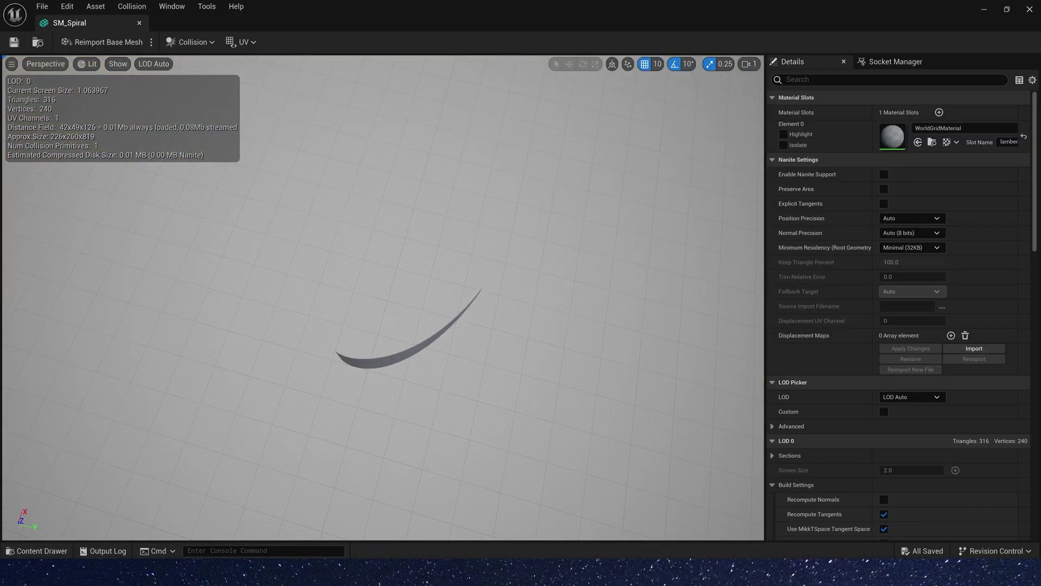
mouse_move(484, 216)
left_mouse_down()
mouse_move(467, 179)
mouse_move(484, 216)
left_mouse_up()
left_click(251, 42)
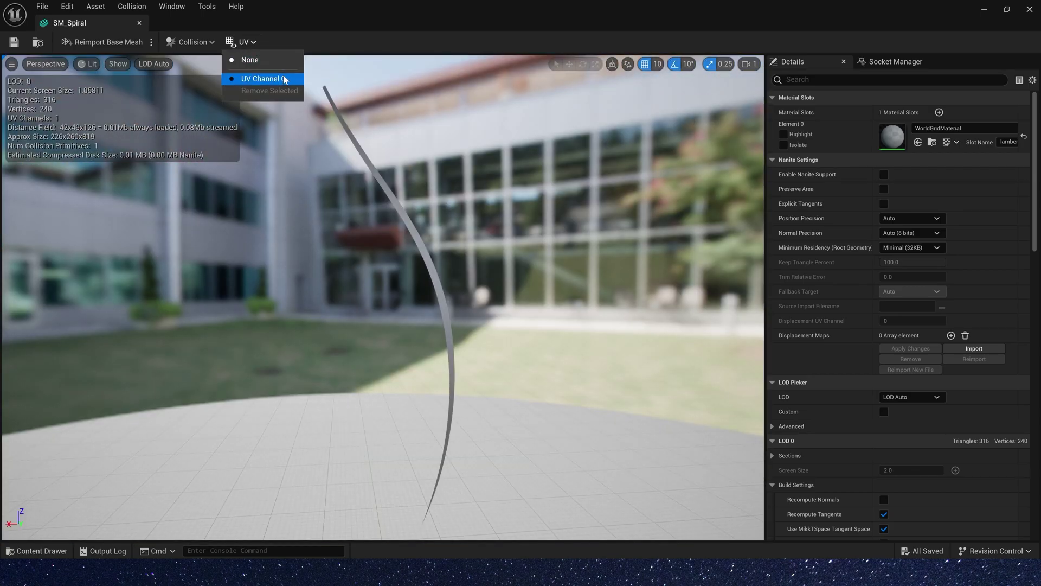
left_click(283, 77)
left_click_drag(386, 150, 486, 281)
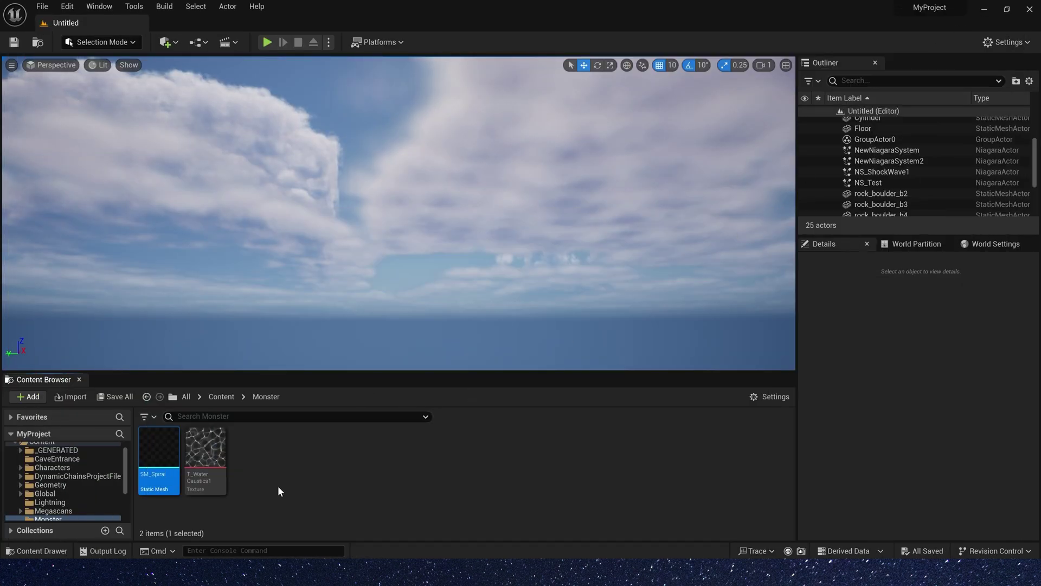
double_click(205, 453)
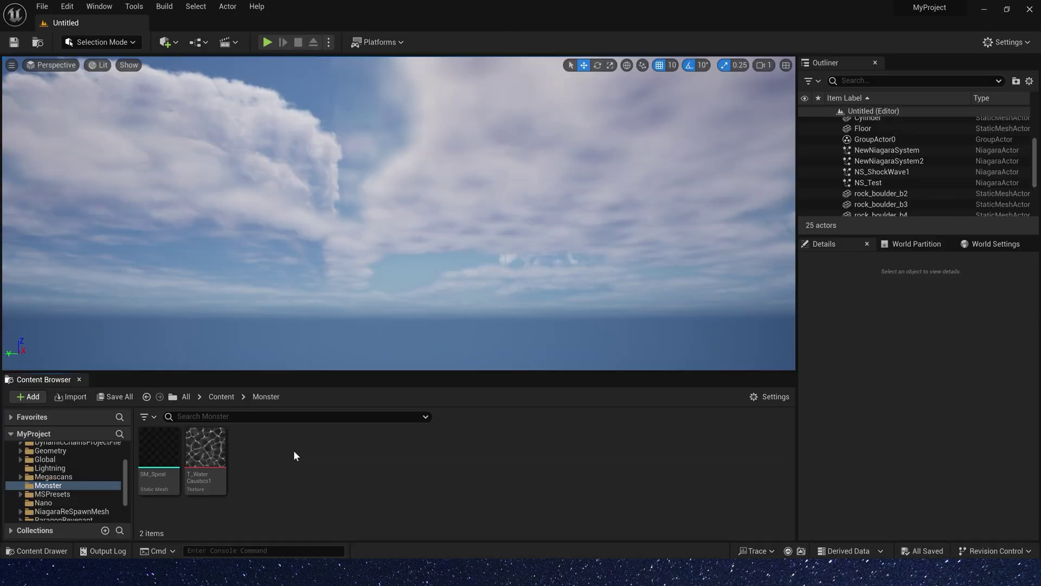
Create a new material named M_Spiral in the Monster folder and open it for editing
right_click(293, 451)
left_click(320, 149)
type("M_Spiral")
key("Return")
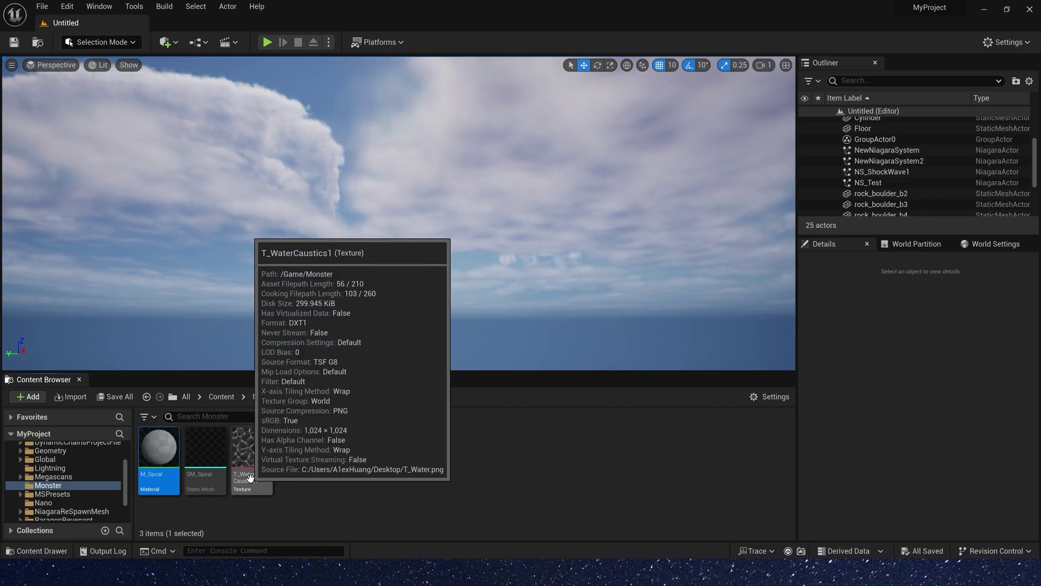
double_click(159, 451)
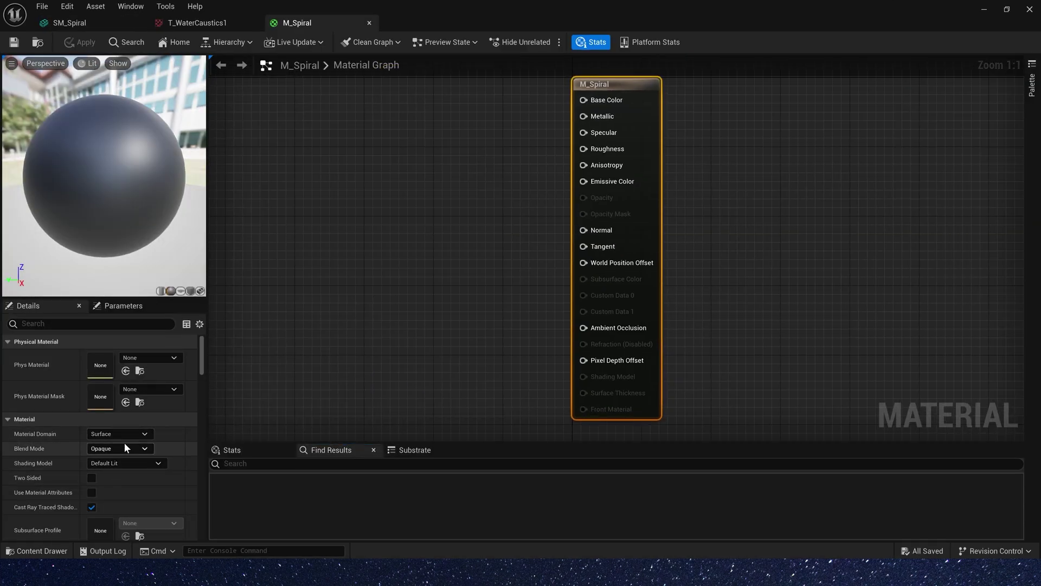
Set the material to Translucent blend mode and Unlit shading model, and make it two-sided
left_click(124, 448)
left_click(135, 478)
left_click(132, 463)
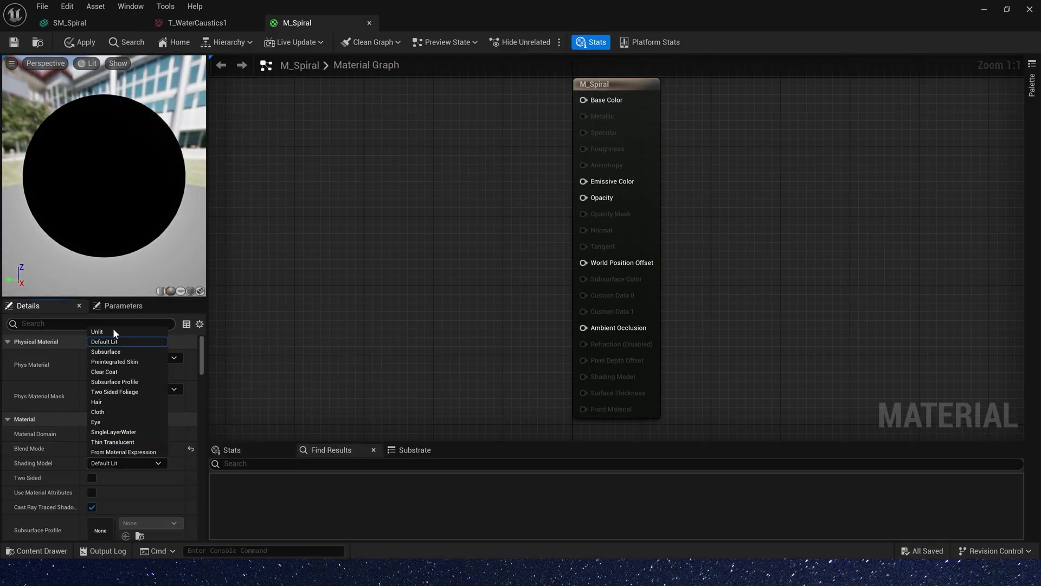
left_click(112, 331)
left_click(91, 477)
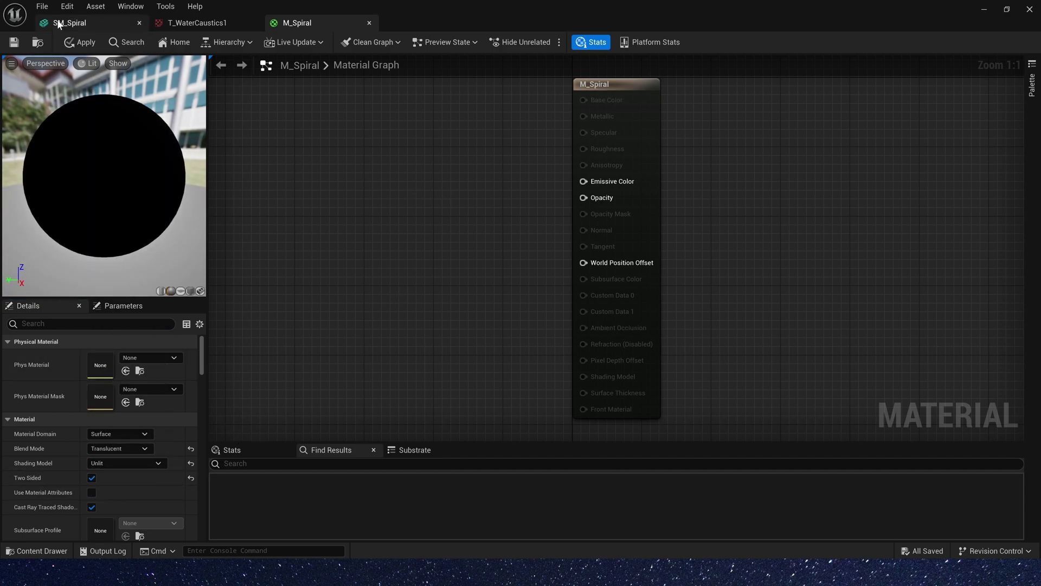
Assign a cloudy noise texture to the first Texture Sample and drive its UVs with a TexCoord through a Panner
left_click(204, 24)
left_click(297, 23)
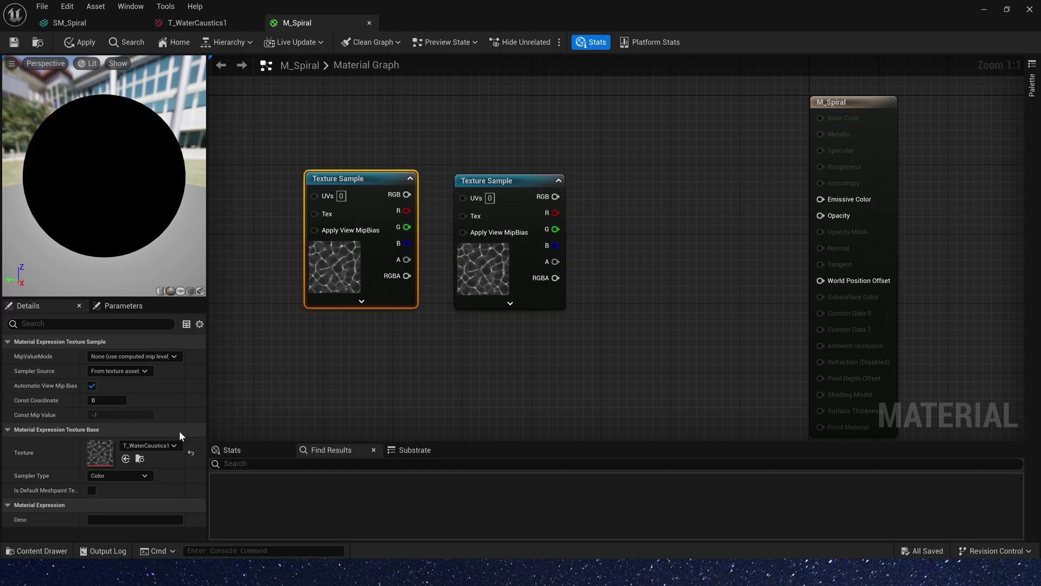
left_click(173, 445)
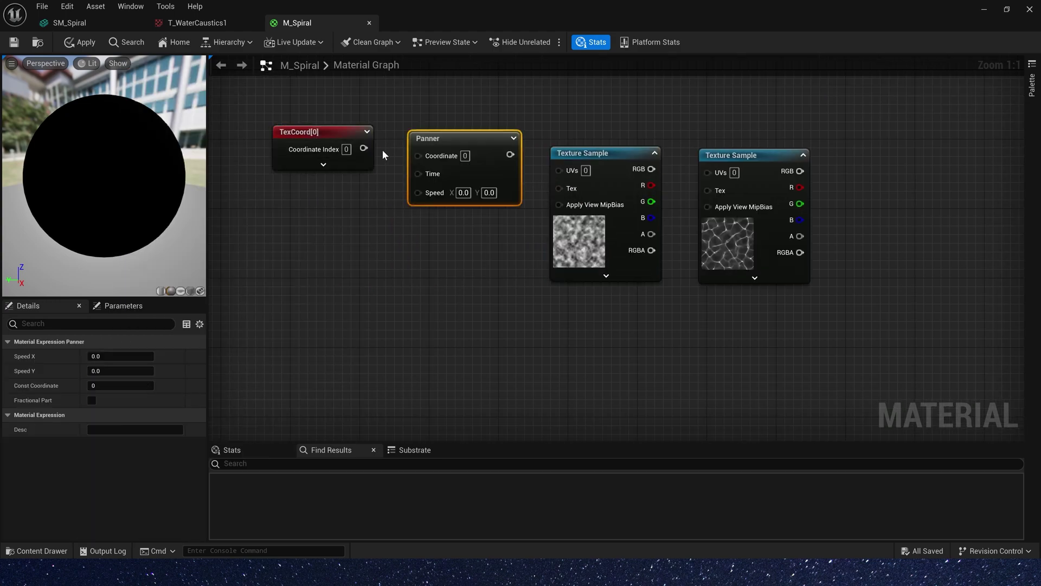
left_click_drag(510, 155, 559, 171)
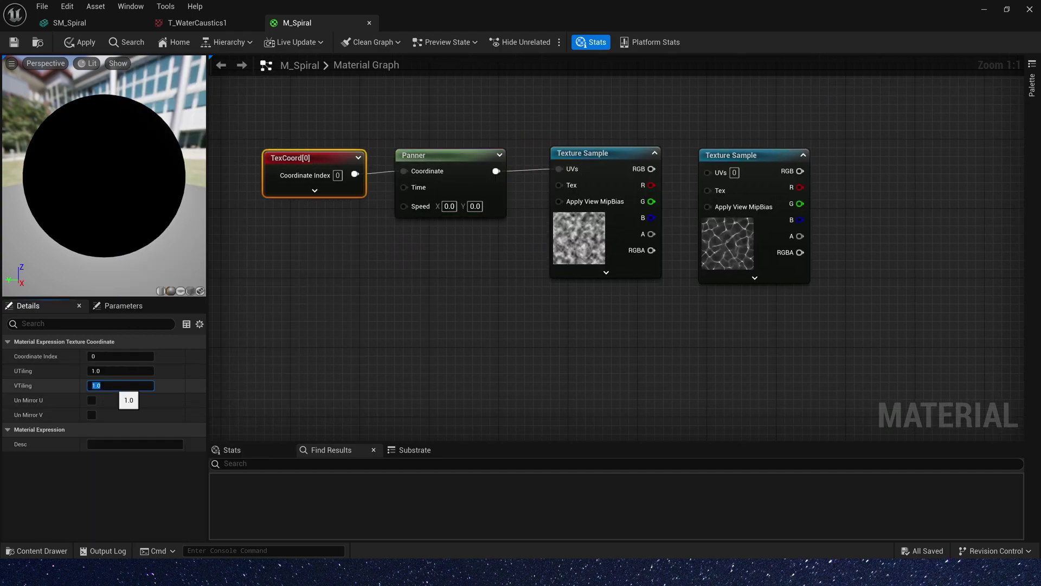
Set the noise Panner's speed to X 0.05 and Y 0.5
left_click(455, 206)
type("0.05")
key("Tab")
type("0.5")
key("Return")
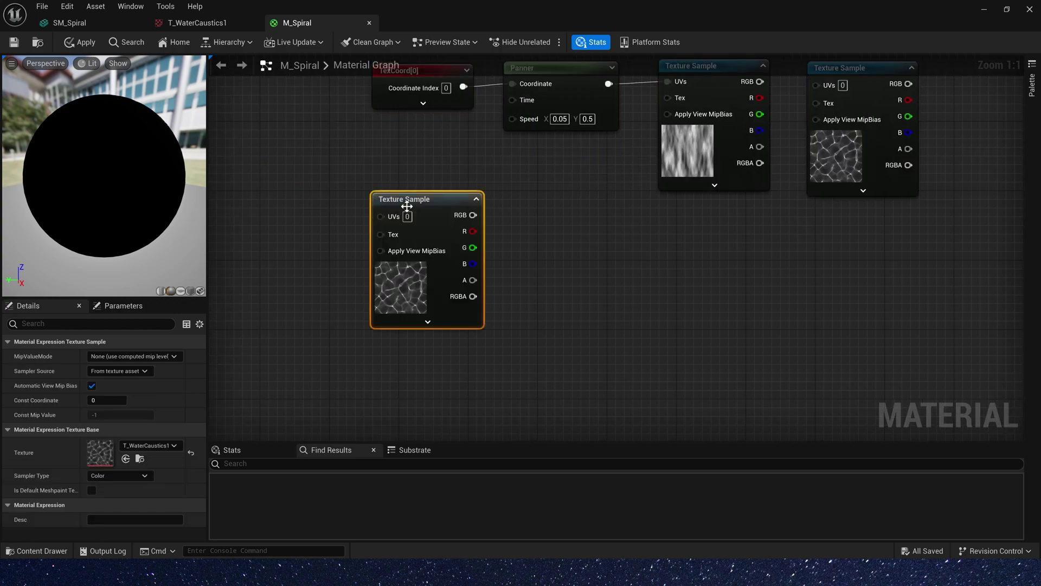
Delete the extra Texture Sample and add a Time node feeding a Multiply and an Add in its place
key("Delete")
right_click(377, 182)
type("time")
left_click(496, 215)
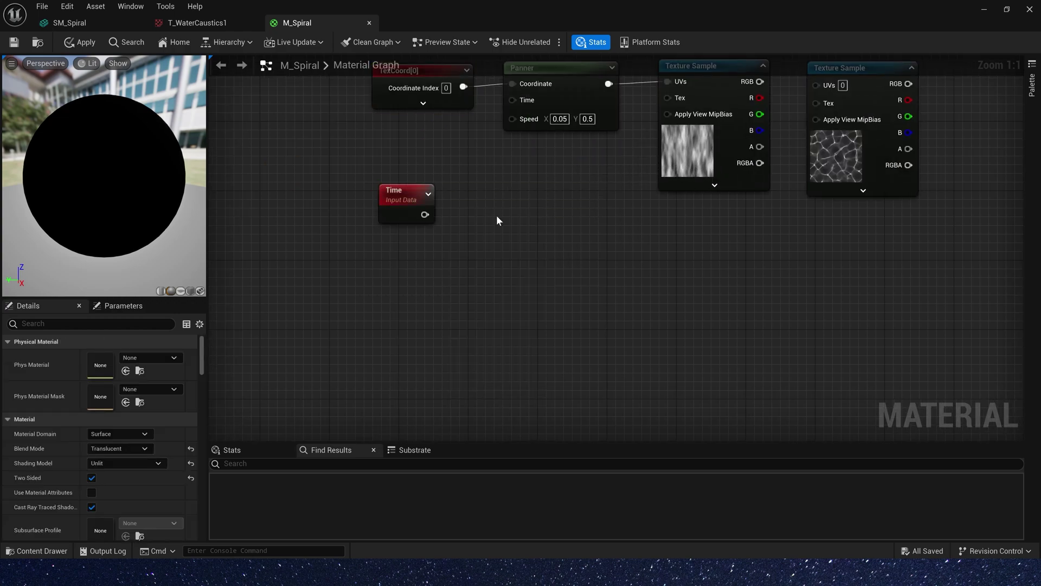
left_click_drag(425, 215, 564, 214)
Add a Dynamic Parameter node below the Time chain and name its first two parameters Speed and Offset
right_click(376, 291)
type("dynamic")
key("Return")
left_click_drag(426, 305, 367, 299)
left_click(120, 371)
type("S")
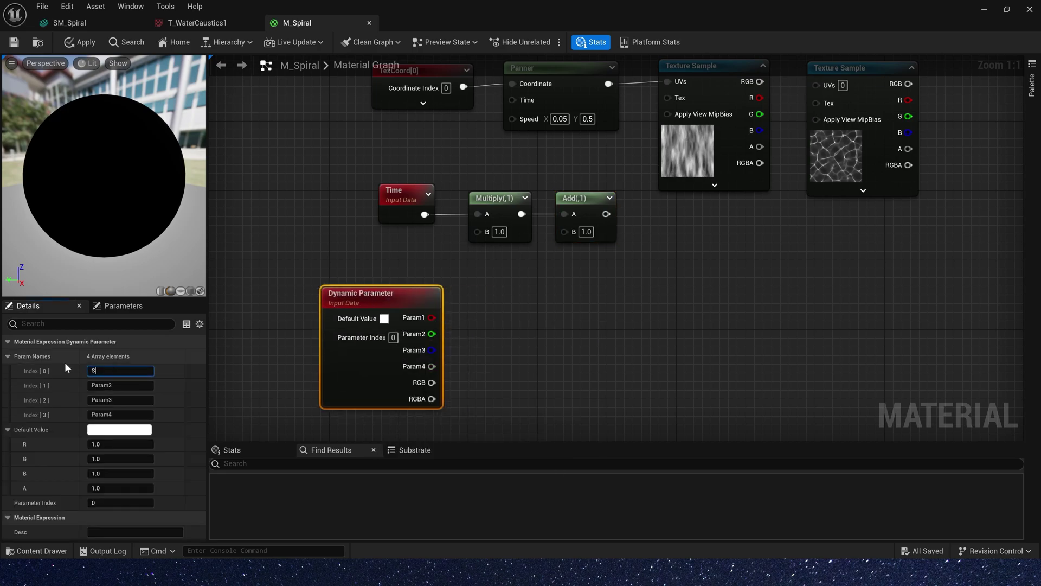
type("peed")
key("Tab")
type("Offset")
key("Return")
Wire Speed into the Multiply and Offset into the Add, connect the result to the noise Panner's Time, and shift the nodes to make room
left_click_drag(432, 318, 477, 230)
left_click_drag(432, 333, 405, 197)
right_click_drag(450, 217, 353, 268)
left_click(352, 268)
left_click_drag(321, 256, 411, 152)
scroll(428, 263, "down", 3)
right_click_drag(411, 261, 593, 227)
left_click_drag(293, 383, 678, 163)
left_click_drag(659, 201, 460, 208)
Add a Multiply by 0.5 on the noise texture's R output
key("m")
left_click(572, 158)
left_click_drag(530, 167, 580, 167)
left_click(594, 179)
type("0.5")
key("Return")
Add a TexCoord to the multiplied noise and route the sum through a Panner into the caustics Texture Sample's UVs
right_click_drag(634, 98, 439, 178)
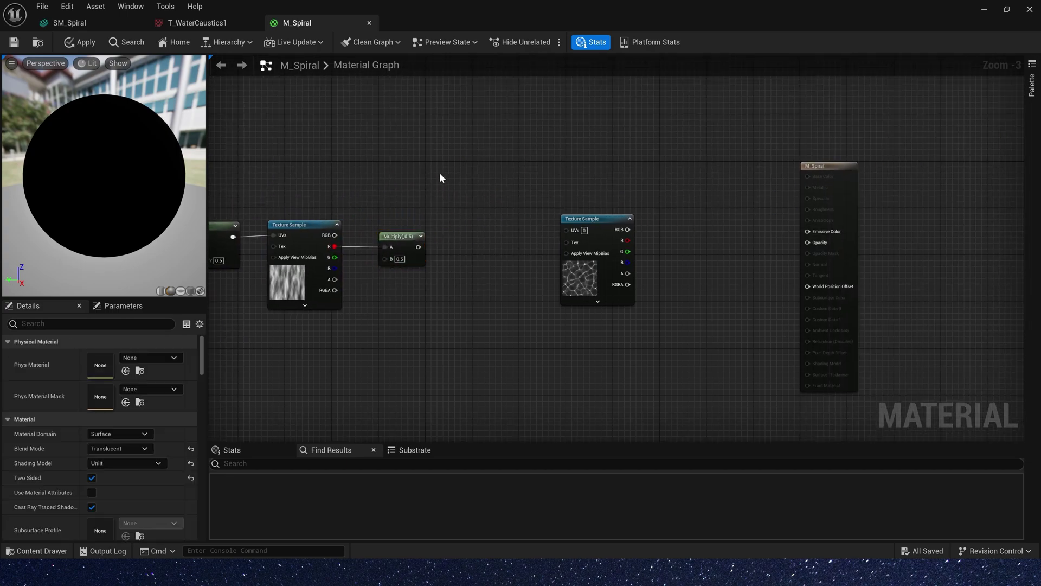
scroll(430, 184, "up", 3)
key("u")
left_click(357, 130)
key("a")
left_click(503, 142)
left_click_drag(448, 151, 519, 162)
left_click_drag(657, 236, 664, 147)
left_click_drag(414, 276, 579, 166)
left_click_drag(703, 160, 732, 161)
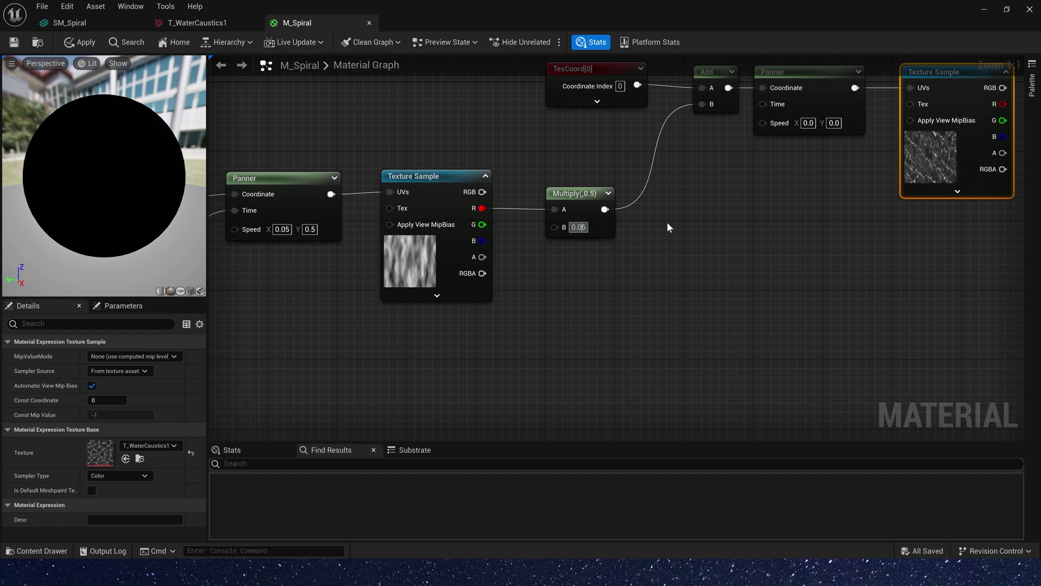
Set the noise multiplier to 0.05 and the caustics Panner's speed to X 0.8 and Y 0.4
right_click_drag(667, 222, 526, 358)
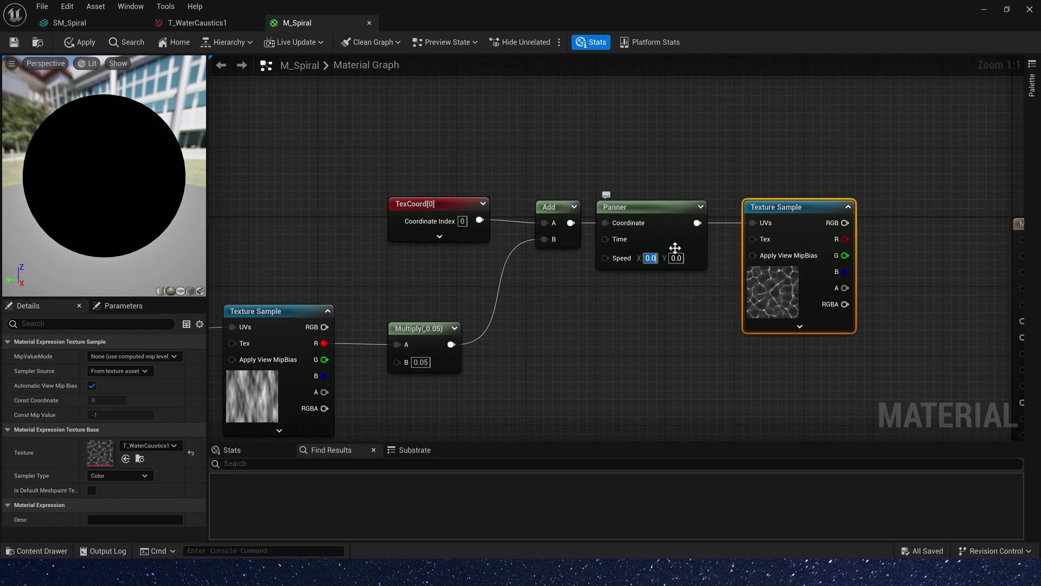
type("0.8")
key("Tab")
type("0.4")
key("Return")
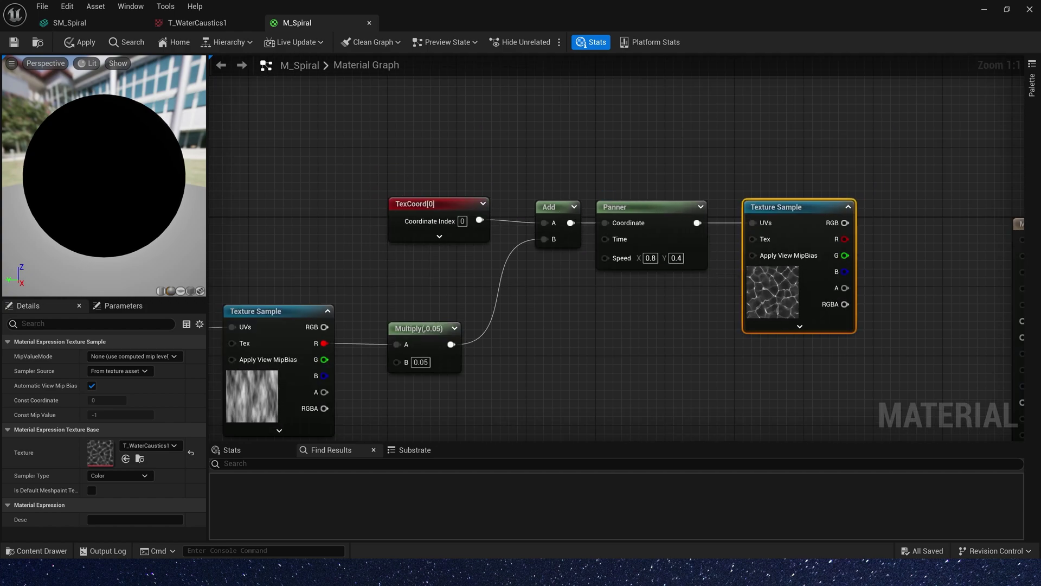
Set the caustics TexCoord's U tiling to 0.5 and duplicate its coordinate, Add, Panner and texture chain below
left_click(434, 206)
left_click(122, 371)
type("0.4")
key("Tab")
left_click_drag(445, 139, 727, 263)
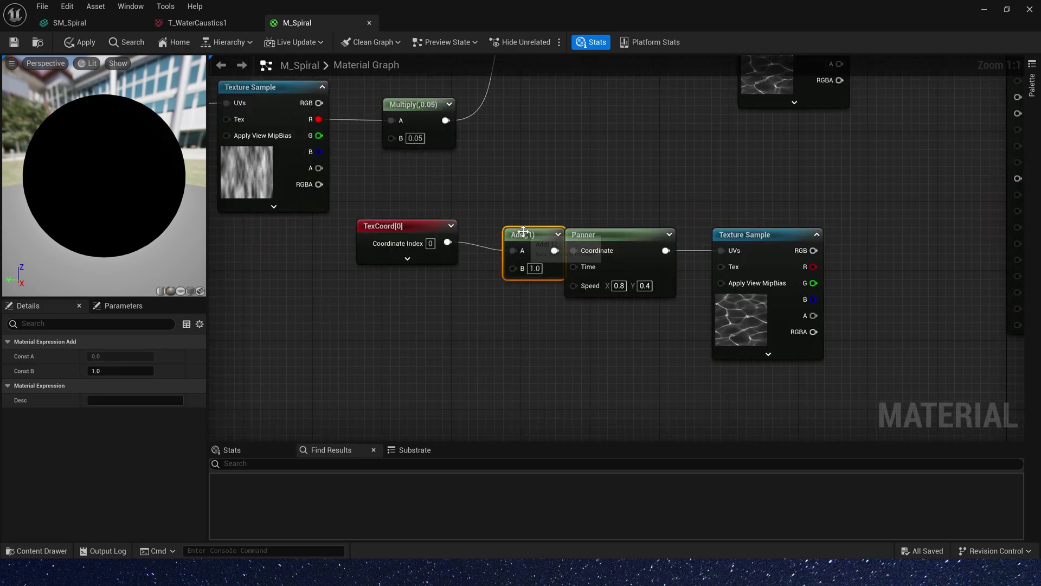
Connect the multiplied noise and TexCoord to the duplicated Add, and set the lower Panner's speed to X -0.4 and Y -0.2
left_click(503, 227)
left_click(406, 252)
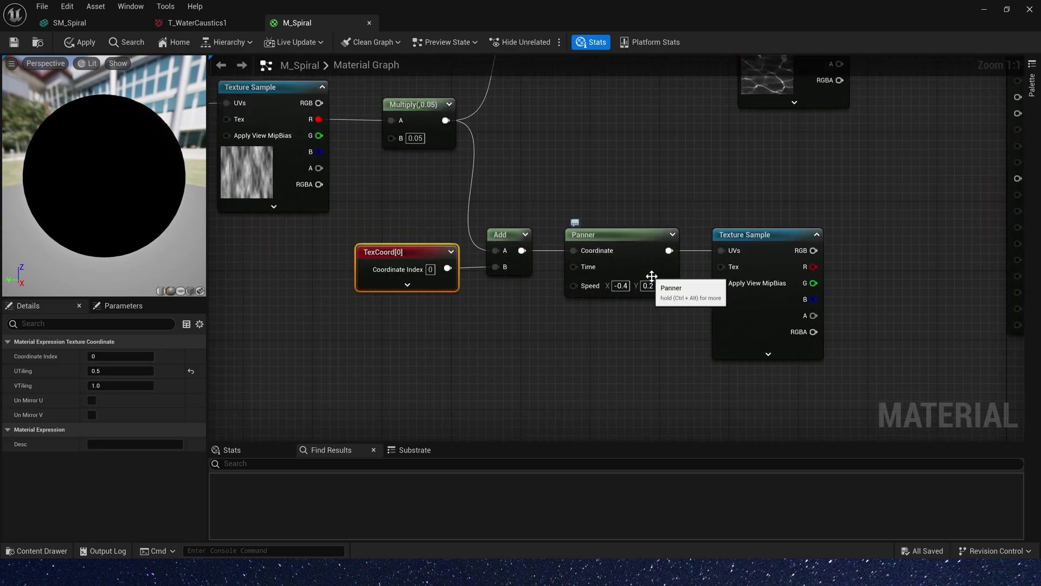
left_click(648, 286)
type("-0.2")
key("Return")
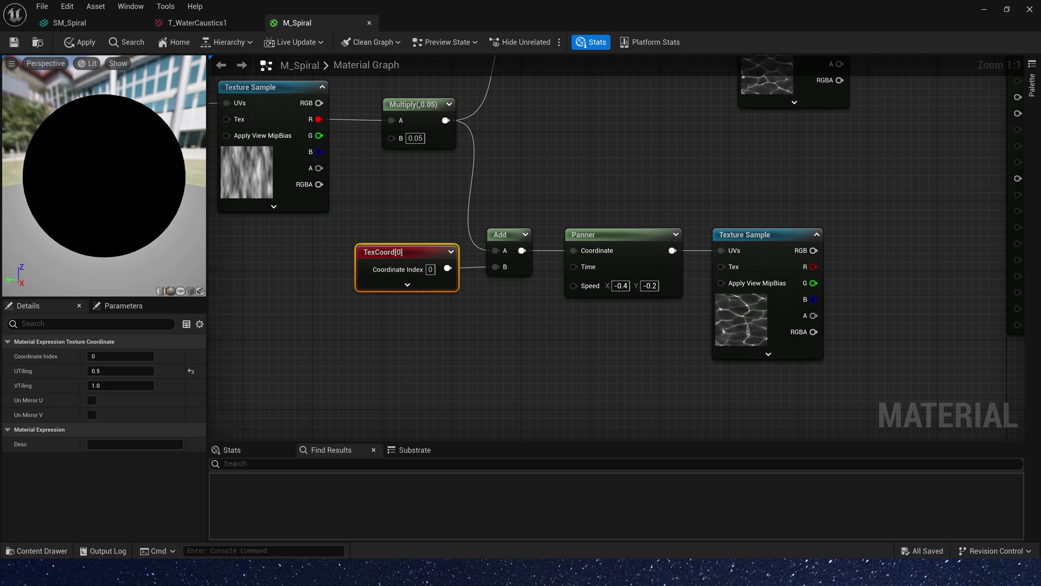
Set the lower TexCoord's U tiling to 0.25 and its V tiling to -0.5
left_click(121, 370)
type("0.1")
key("Tab")
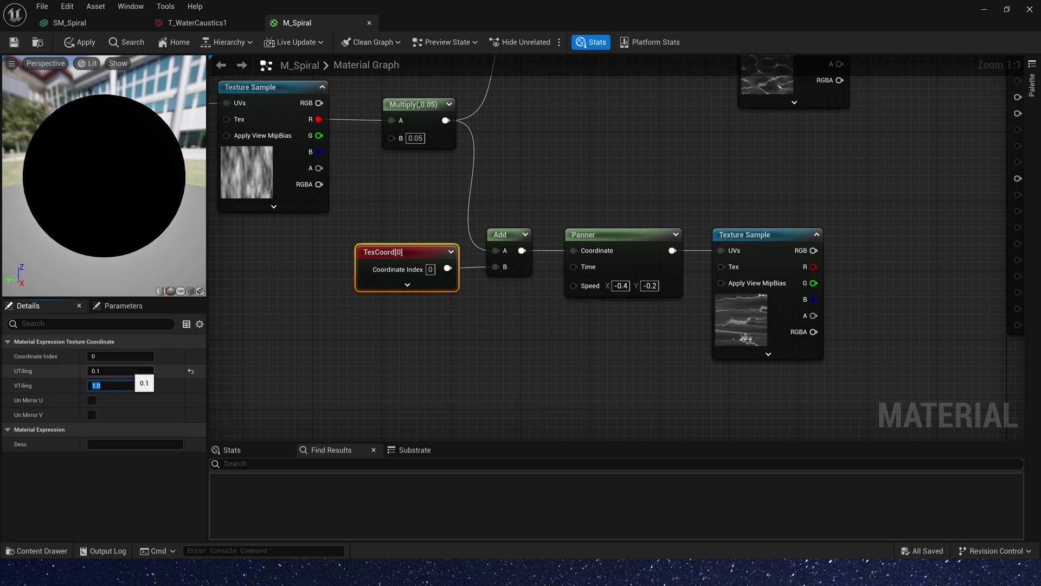
type("-0.5")
key("Tab")
left_click(117, 370)
type("0.25")
key("Tab")
key("Tab")
Shift the texture node network away from the M_Spiral result node to make room between them
scroll(537, 157, "down", 3)
right_click_drag(537, 157, 824, 233)
scroll(825, 233, "down", 1)
left_click_drag(303, 141, 987, 336)
left_click_drag(987, 328, 860, 327)
right_click_drag(921, 353, 488, 363)
left_click(692, 189)
Combine the R outputs of both caustics textures with an Add node and pass the sum through Saturate
scroll(487, 239, "up", 2)
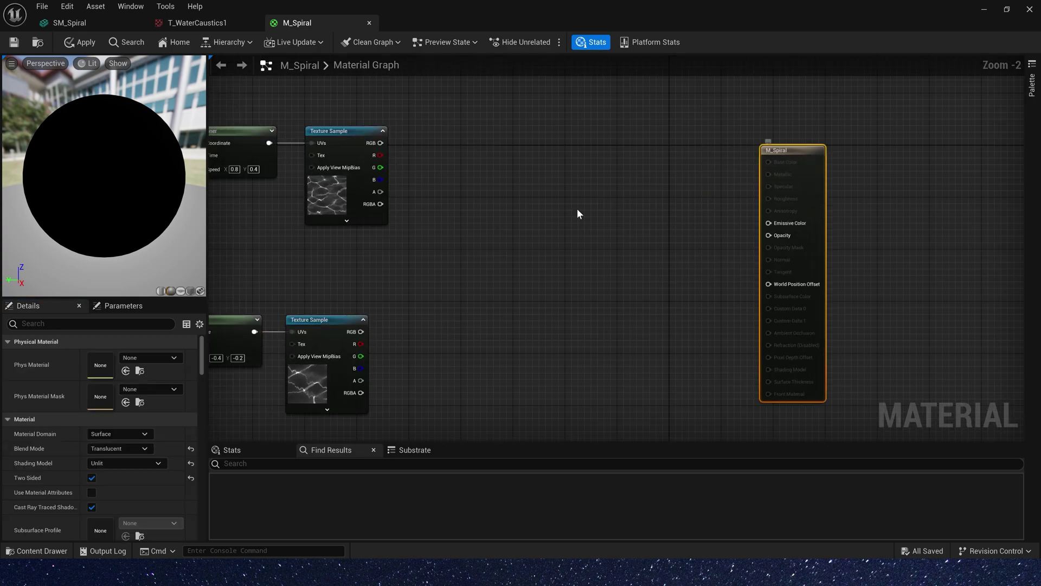
key("a")
left_click(468, 206)
left_click_drag(474, 221, 380, 155)
left_click_drag(474, 234, 361, 344)
type("sat")
key("Return")
left_click_drag(515, 240, 576, 243)
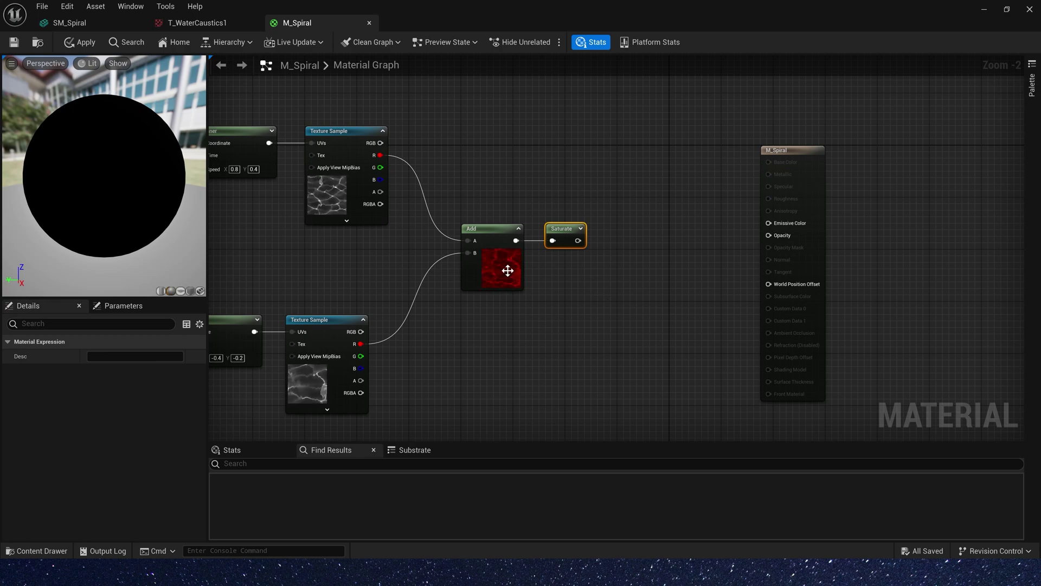
Move the M_Spiral result node farther away and add a Multiply fed by the Saturate output
left_click_drag(785, 163, 948, 169)
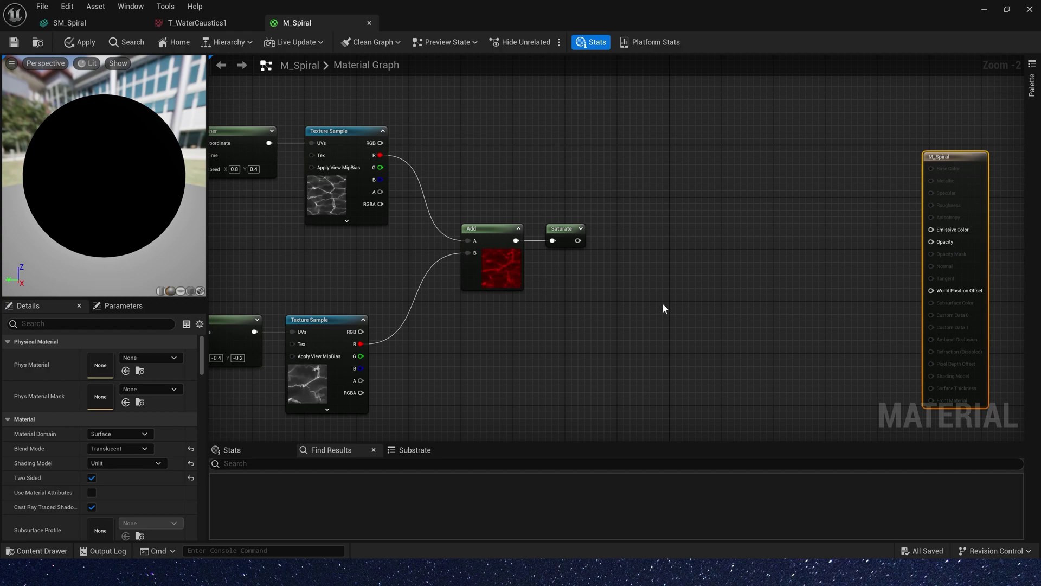
left_click(641, 264)
key("m")
left_click(641, 263)
left_click_drag(578, 241, 649, 274)
left_click(481, 332)
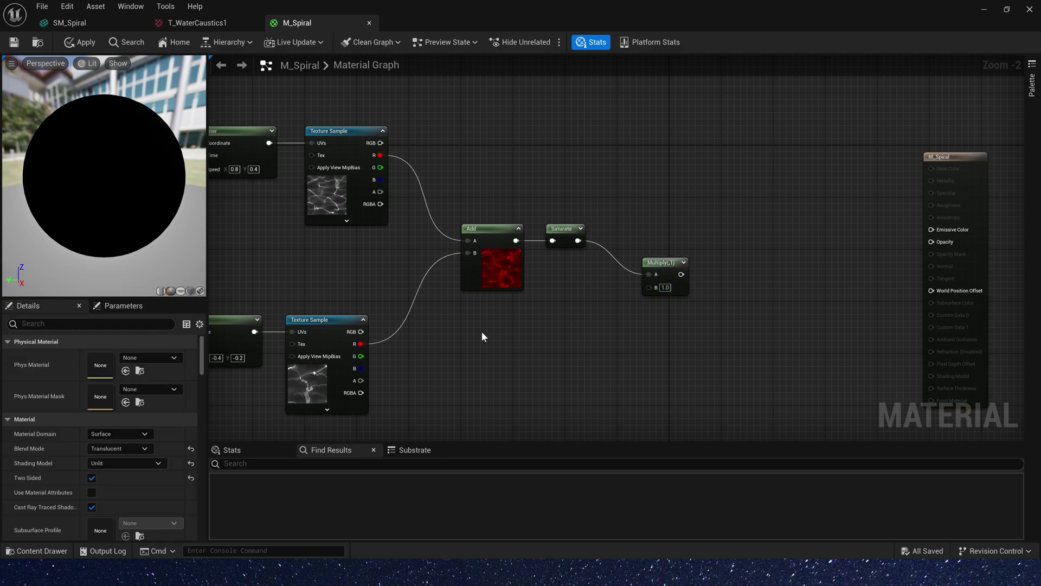
Build a gradient from a TexCoord with V tiling 0.5 through a G-channel Mask, a Sine and a Power of 2
left_click(480, 334)
left_click_drag(502, 351, 535, 339)
type("mask")
key("Return")
left_click(91, 357)
scroll(588, 302, "up", 3)
left_click_drag(427, 305, 460, 301)
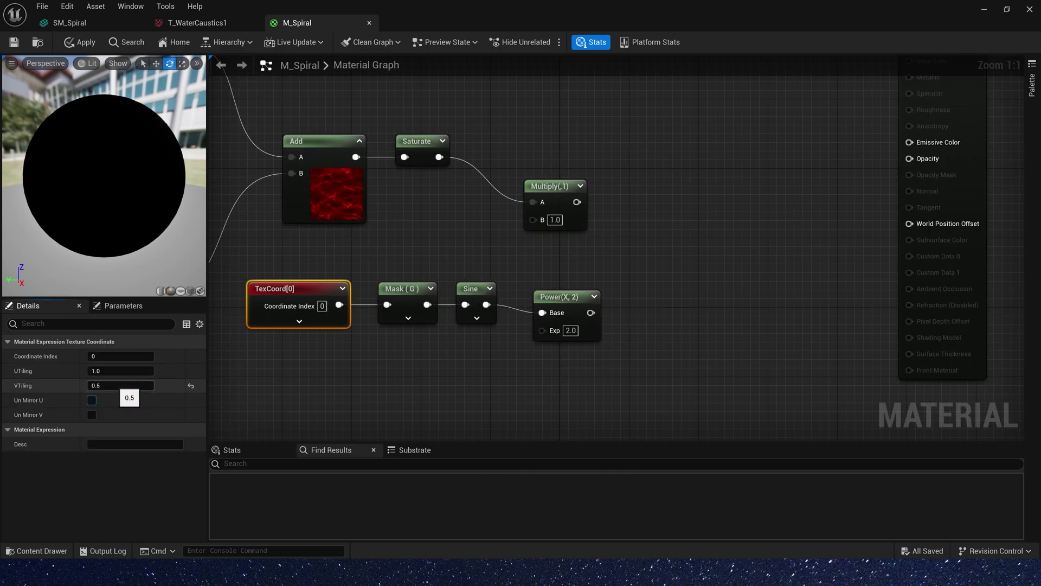
Connect the Power gradient to the Multiply's B input and chain a second Multiply after it
left_click(661, 307)
left_click_drag(538, 217, 540, 220)
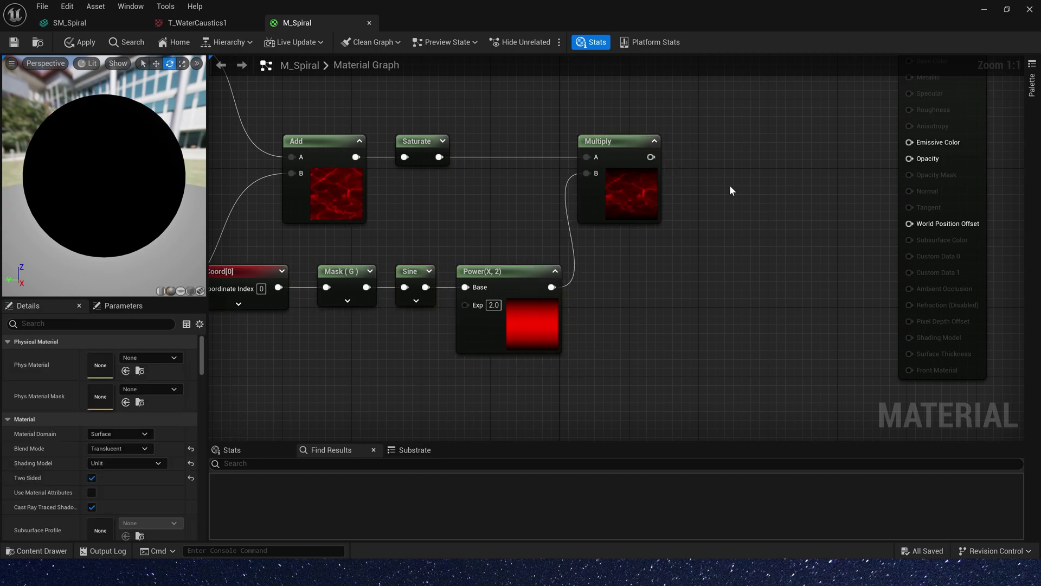
left_click(730, 189)
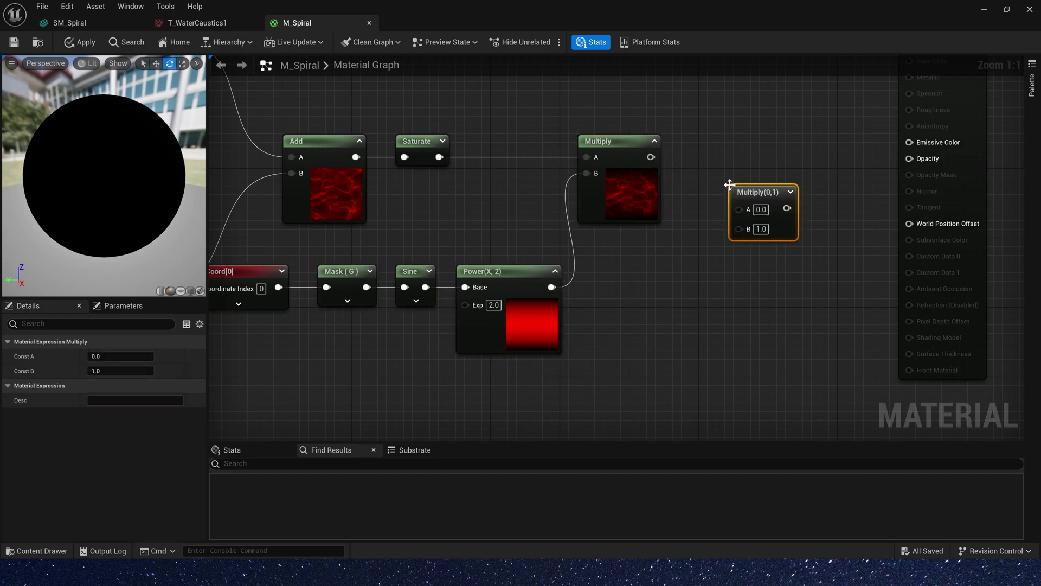
left_click_drag(651, 157, 752, 151)
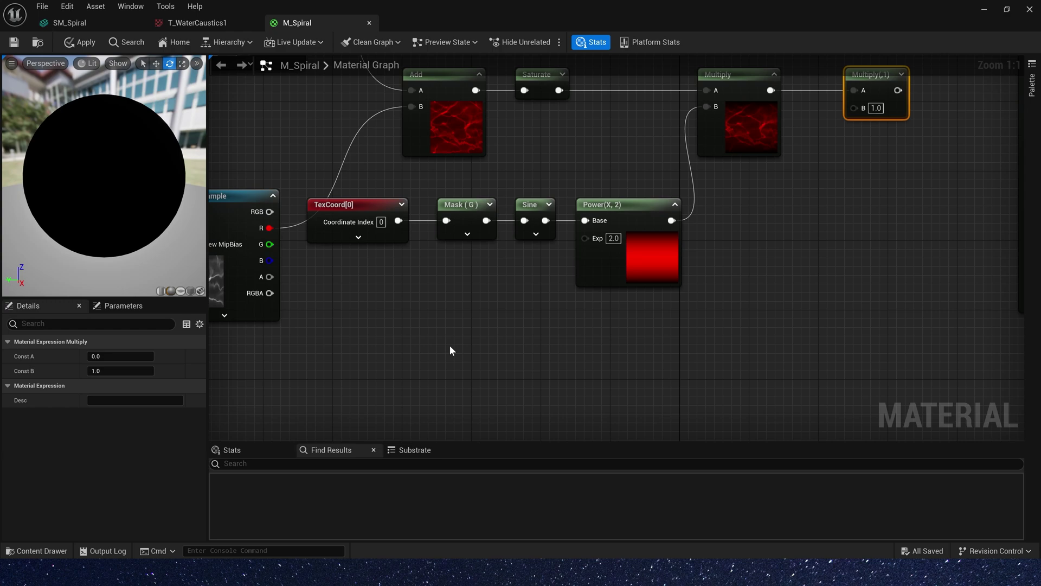
Duplicate the TexCoord and Mask nodes below for separate G and R channels, and add a 1-x node
key("ctrl+v")
key("ctrl+v")
left_click_drag(348, 275, 398, 274)
key("ctrl+w")
type("1-x")
key("Return")
Add a Min node combining the R mask with its 1-x inverse
left_click_drag(438, 334, 563, 319)
type("min")
key("Return")
left_click_drag(486, 341, 438, 335)
left_click(568, 318)
Multiply the G mask by the Min result and connect the product to the last caustics Multiply's B input
key("m")
left_click(641, 288)
left_click_drag(600, 334, 650, 332)
left_click_drag(651, 311, 438, 274)
left_click_drag(666, 293, 658, 262)
right_click_drag(736, 195, 639, 265)
left_click_drag(608, 343, 691, 101)
right_click_drag(727, 74, 709, 121)
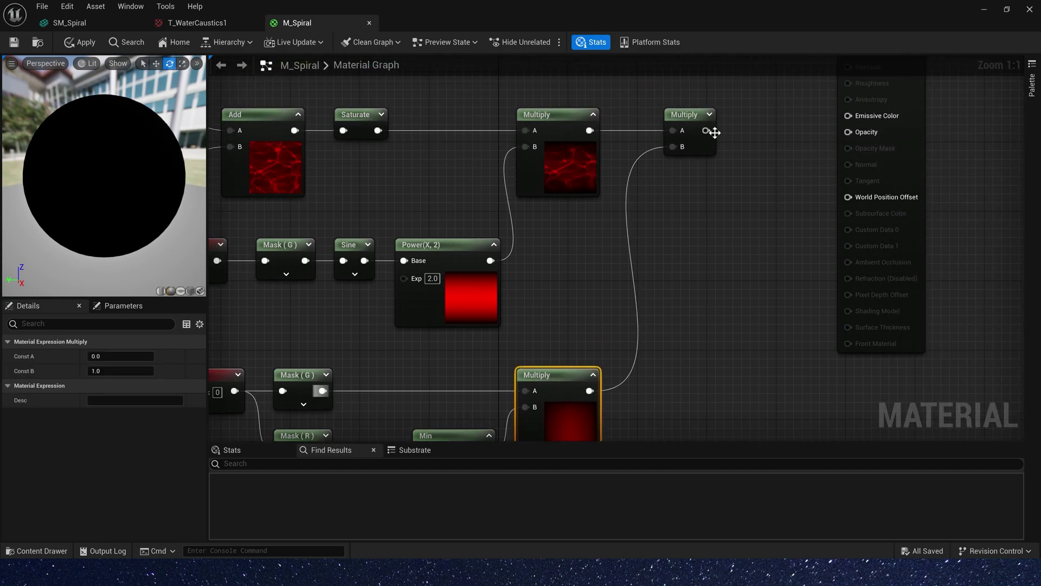
Move the M_Spiral result node farther away and add another Multiply at the end of the caustics chain
left_click(720, 115)
left_click_drag(873, 152, 1020, 161)
right_click_drag(815, 136, 668, 263)
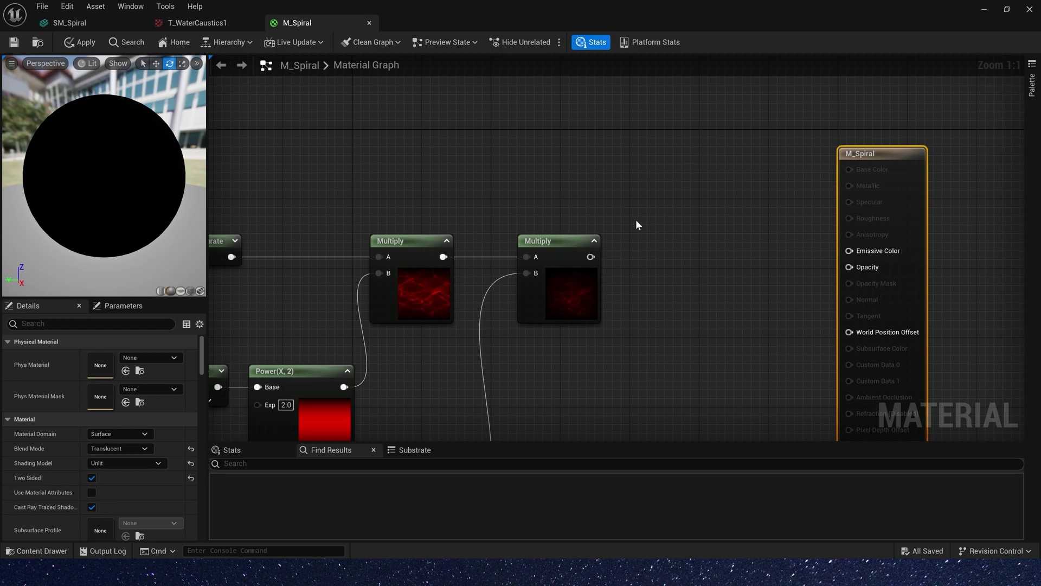
left_click(688, 249)
left_click_drag(590, 256, 705, 264)
left_click_drag(868, 157, 929, 157)
left_click(714, 244)
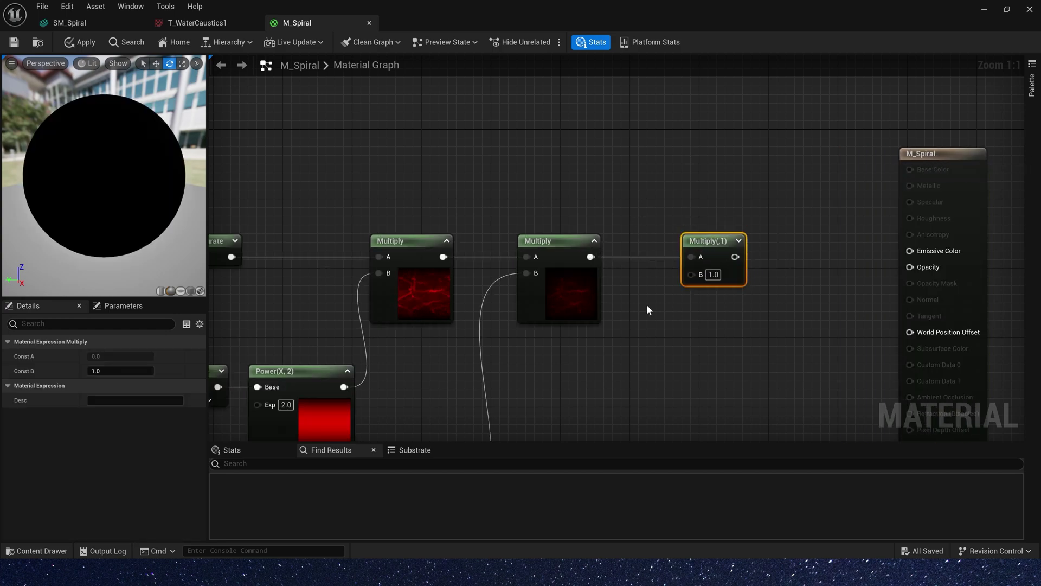
Add a Step node feeding the final caustics Multiply's B input, and duplicate the TexCoord and Mask (G) nodes near it
right_click_drag(670, 329, 700, 113)
right_click(668, 316)
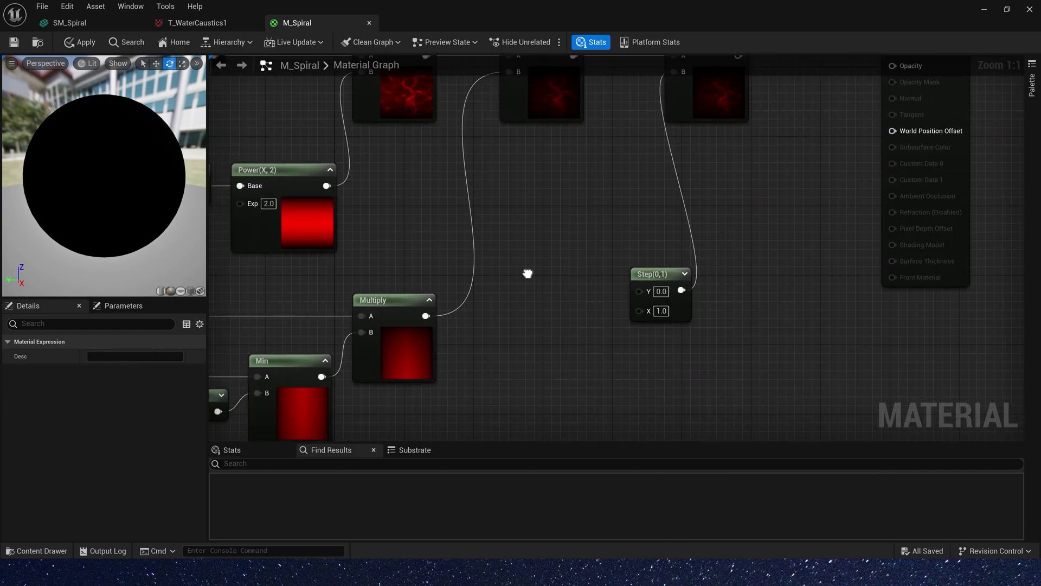
right_click_drag(528, 272, 711, 214)
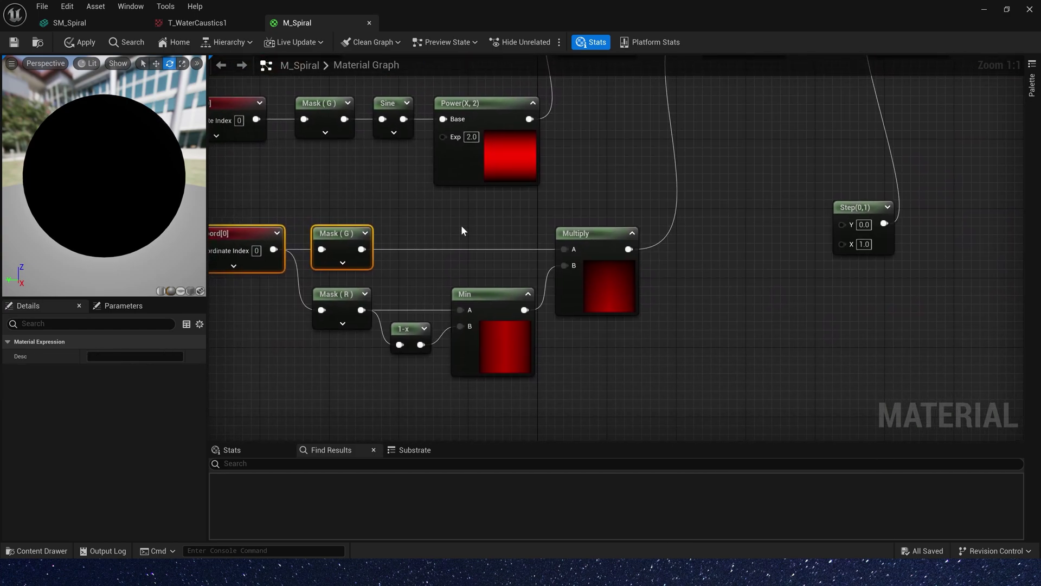
right_click_drag(462, 226, 608, 211)
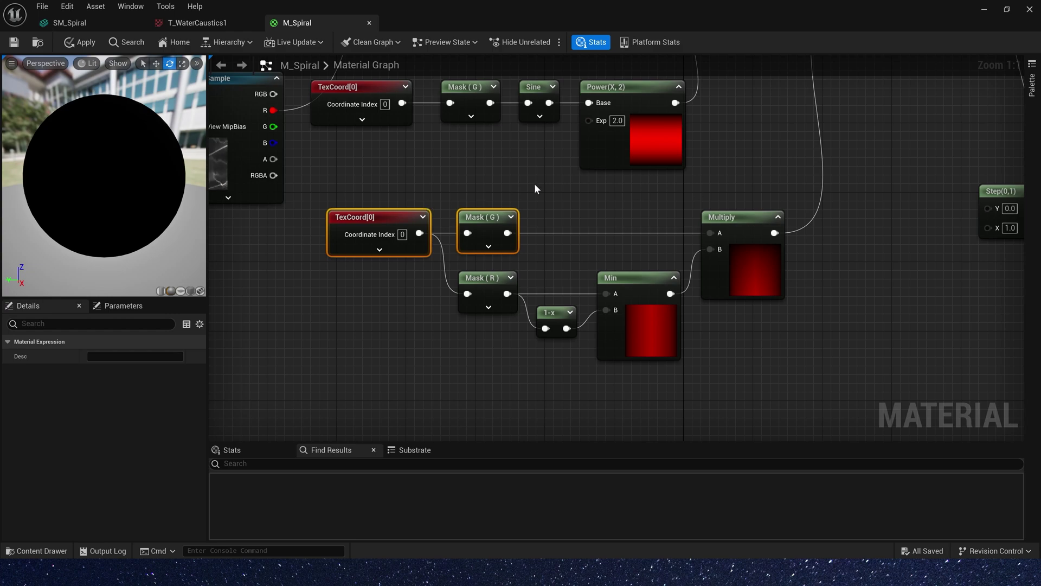
right_click_drag(539, 186, 635, 243)
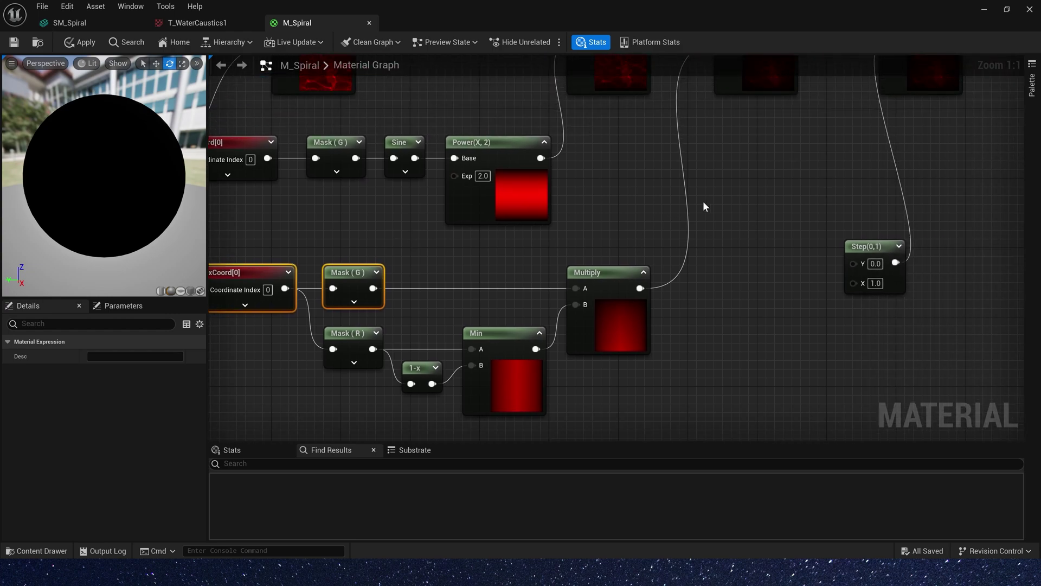
Feed the duplicated G mask through a new 1-x node into the Step's Y input, and set the Step's X to 0
left_click_drag(676, 220, 720, 214)
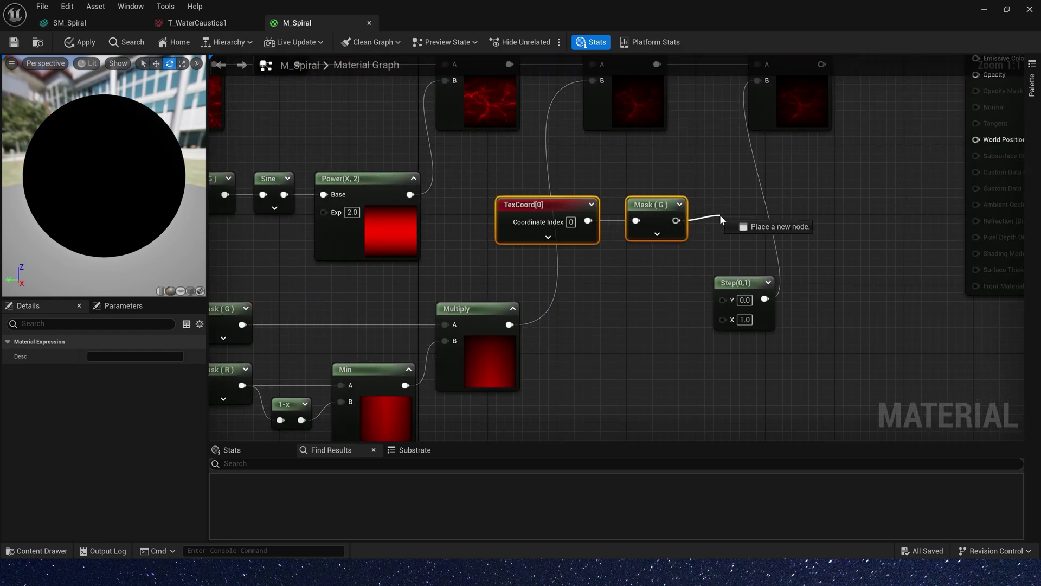
type("1-x")
key("Return")
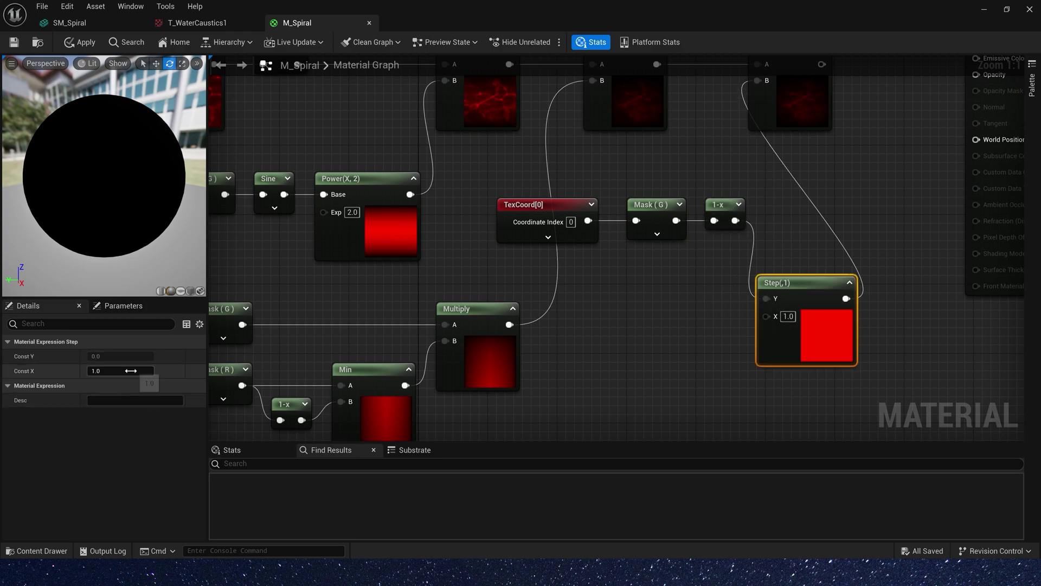
left_click_drag(131, 371, 96, 371)
left_click(130, 373)
type("0")
key("Tab")
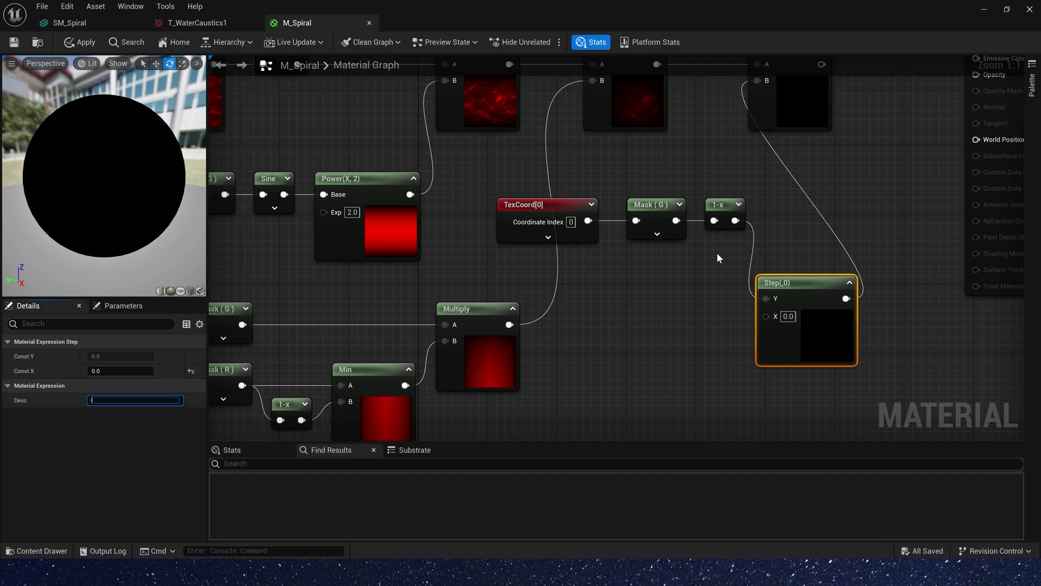
Add a Dynamic Parameter node, name its third parameter Mask, and connect that output to the Step's X input
right_click_drag(738, 243, 837, 196)
right_click(659, 338)
type("dy")
left_click(694, 397)
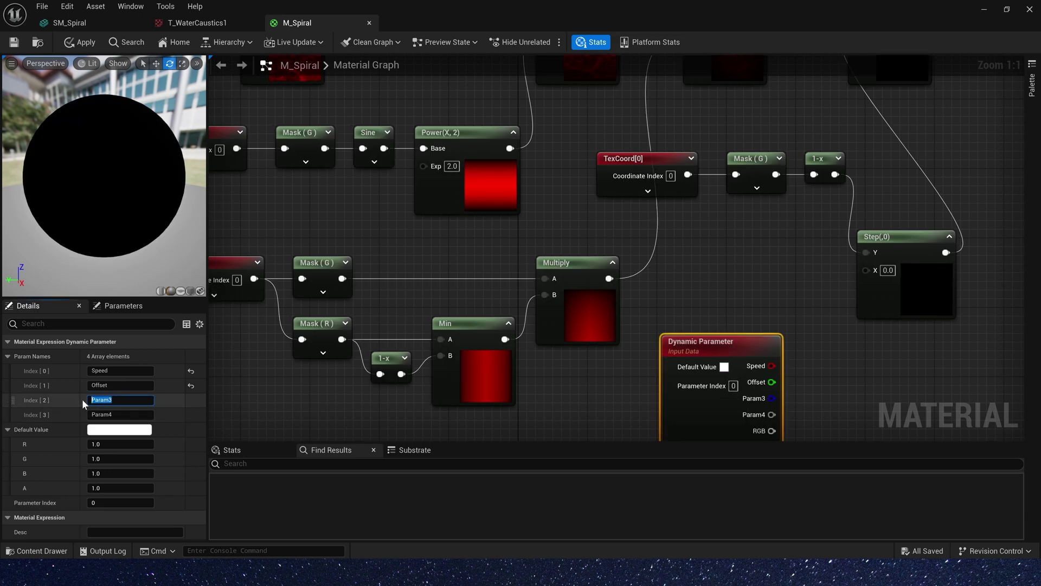
type("Mask")
key("Return")
left_click_drag(772, 398, 866, 270)
Tidy the graph by moving the M_Spiral result node farther away and bringing the Step and Dynamic Parameter nodes level with the mask chain
scroll(779, 241, "down", 2)
right_click_drag(779, 241, 539, 392)
left_click_drag(609, 302, 423, 358)
right_click_drag(785, 159, 652, 132)
left_click(653, 132)
left_click_drag(652, 132, 835, 132)
right_click_drag(491, 281, 520, 221)
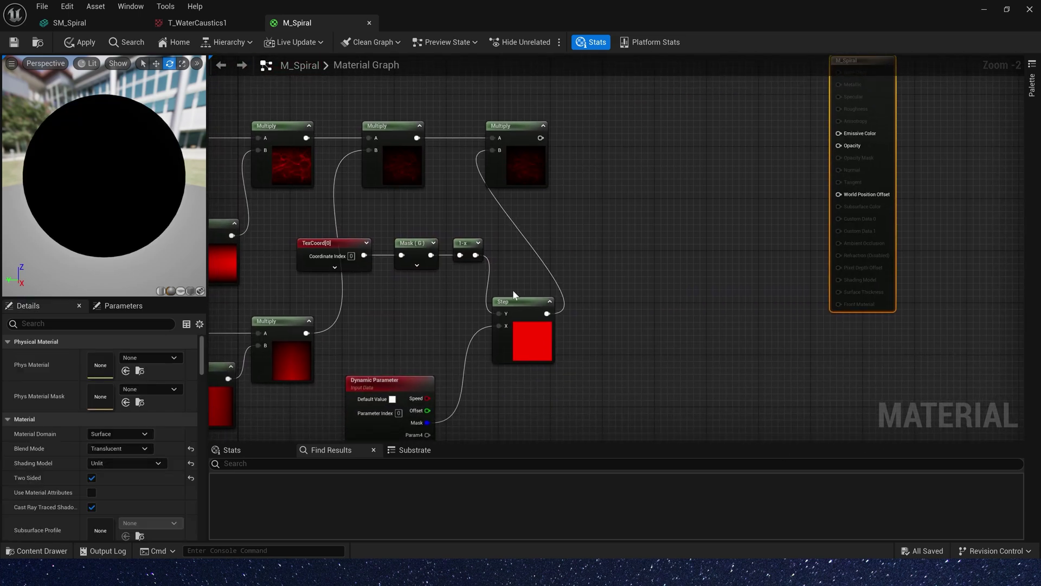
left_click_drag(519, 307, 551, 249)
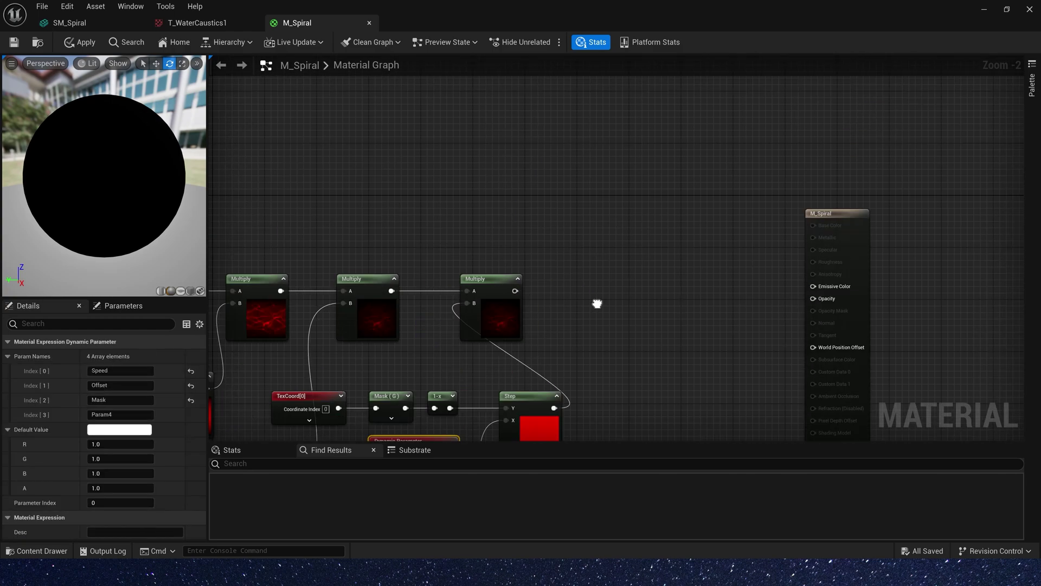
Add a Particle Color node and multiply its alpha by the output of the last caustics Multiply
right_click_drag(597, 305, 589, 429)
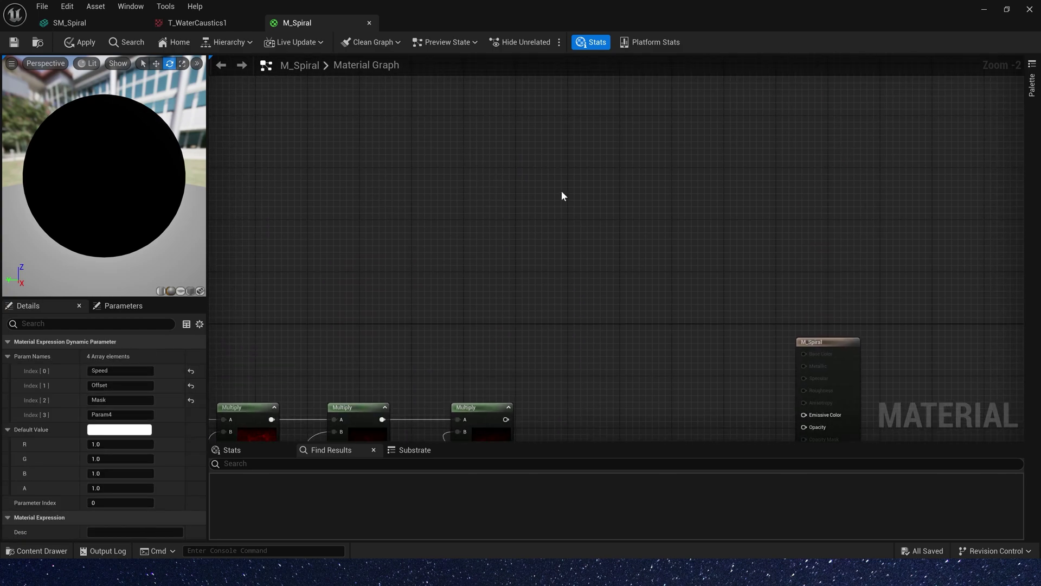
right_click(561, 191)
type("par")
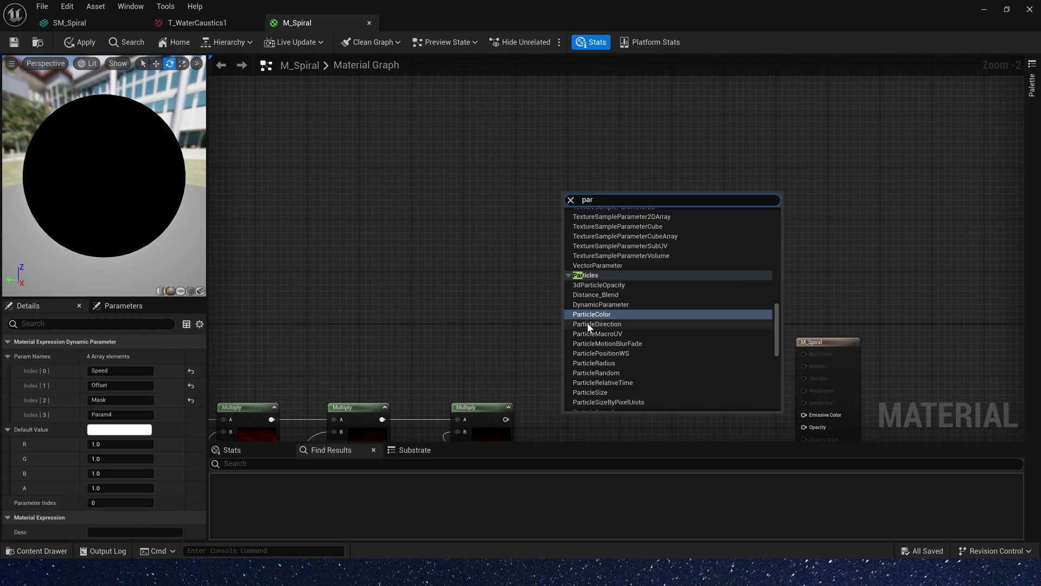
left_click(590, 314)
left_click_drag(574, 274, 463, 271)
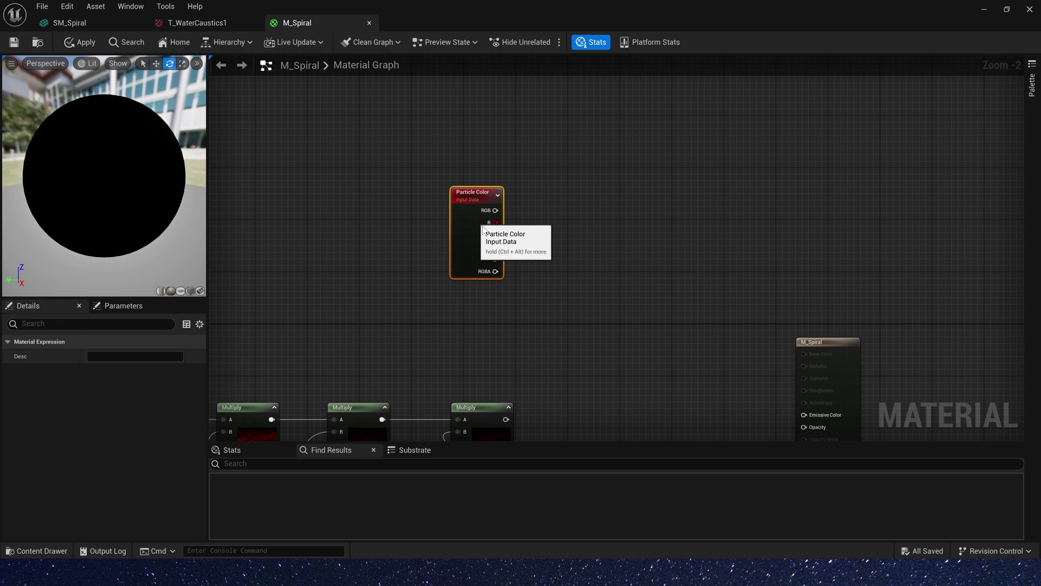
left_click(597, 293)
left_click_drag(510, 418, 510, 418)
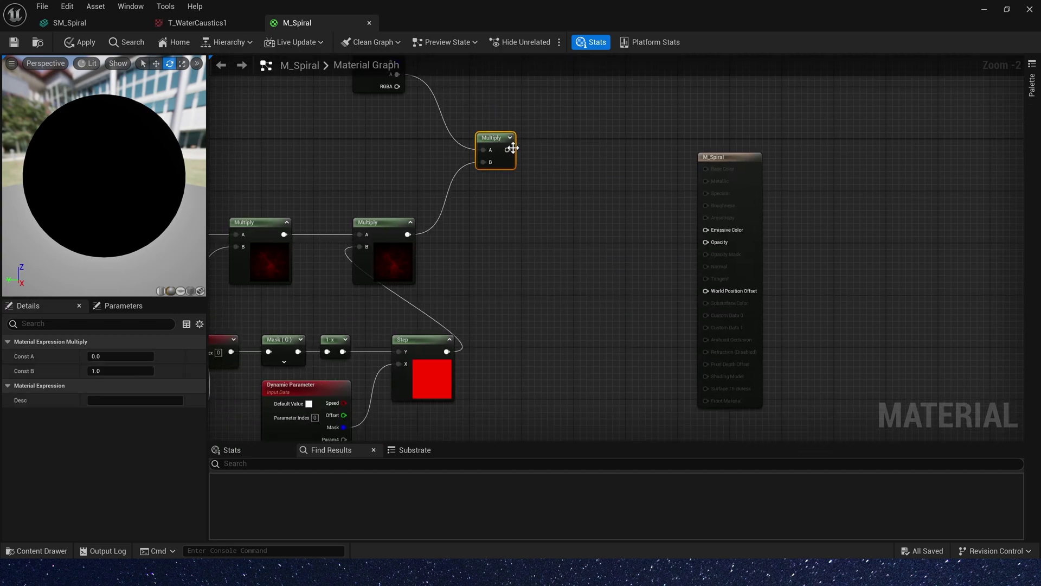
Pass the alpha product through a Depth Fade node into M_Spiral's Opacity input, and align the nodes
left_click_drag(512, 148, 552, 153)
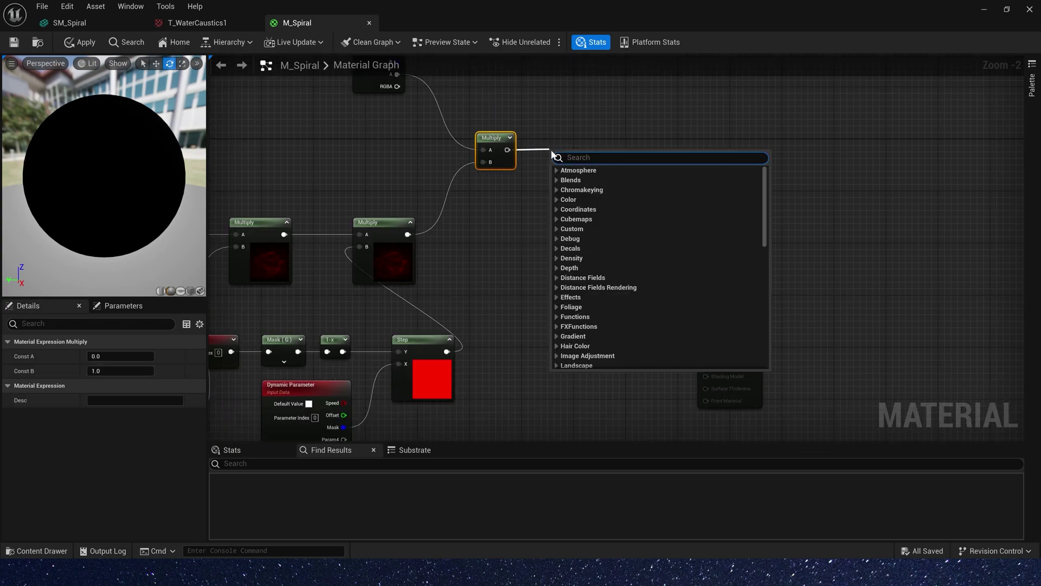
type("depth")
left_click(581, 179)
left_click_drag(726, 156, 765, 98)
left_click_drag(648, 166, 664, 169)
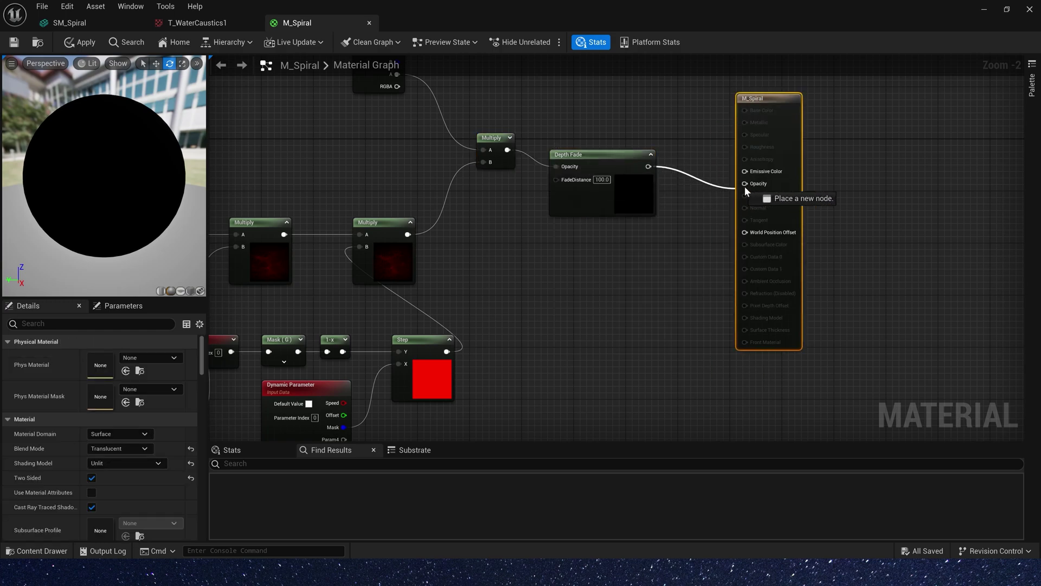
left_click_drag(748, 186, 757, 185)
right_click_drag(691, 112, 656, 201)
left_click_drag(738, 190, 758, 151)
left_click_drag(569, 244, 573, 227)
right_click_drag(342, 233, 418, 223)
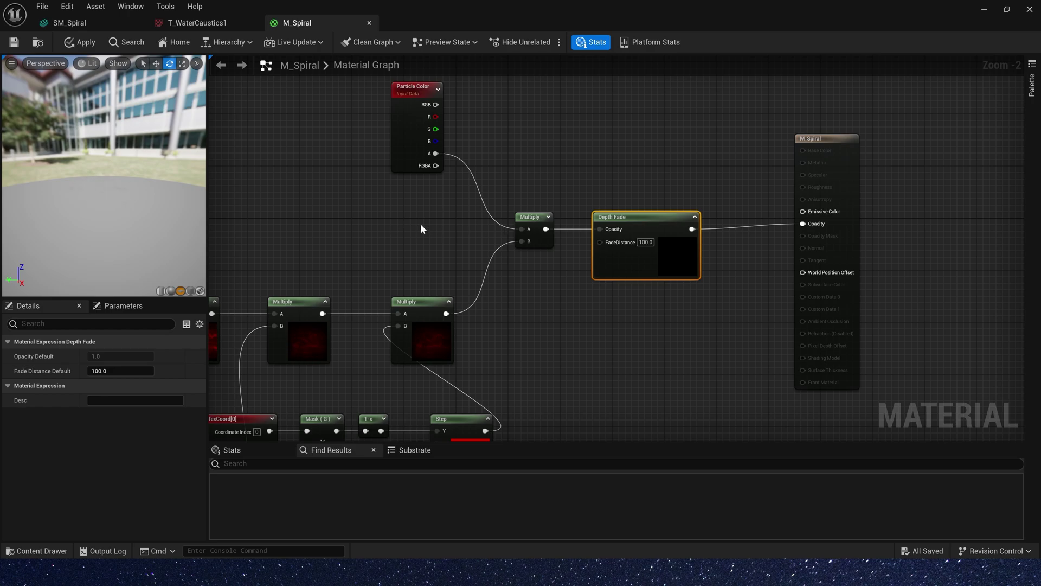
Add a Multiply node above the caustics chain and connect the Saturate output to its B input
right_click_drag(271, 235, 719, 212)
left_click(502, 278)
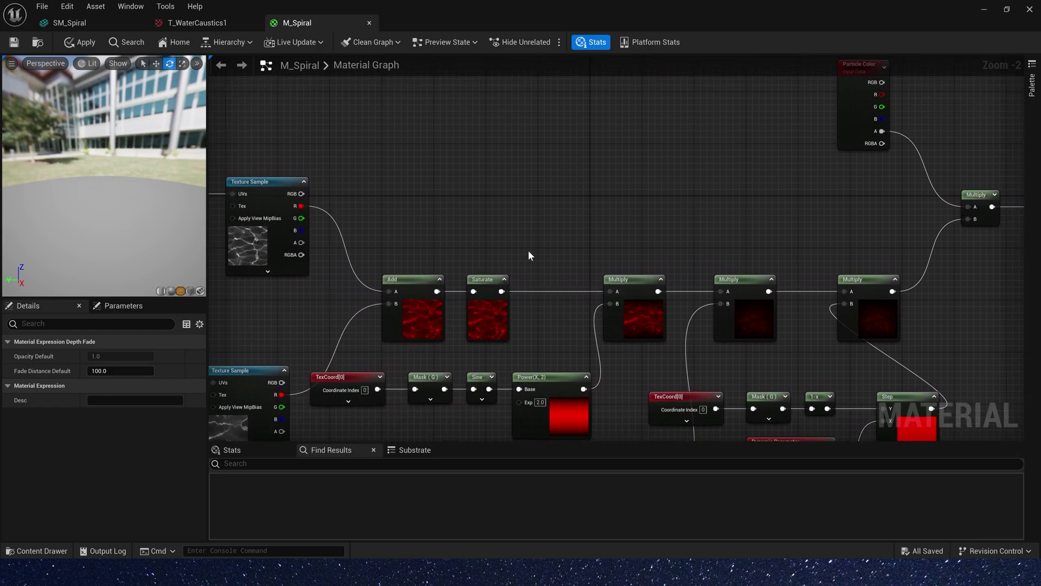
key("n")
left_click(558, 153)
left_click_drag(502, 291, 570, 196)
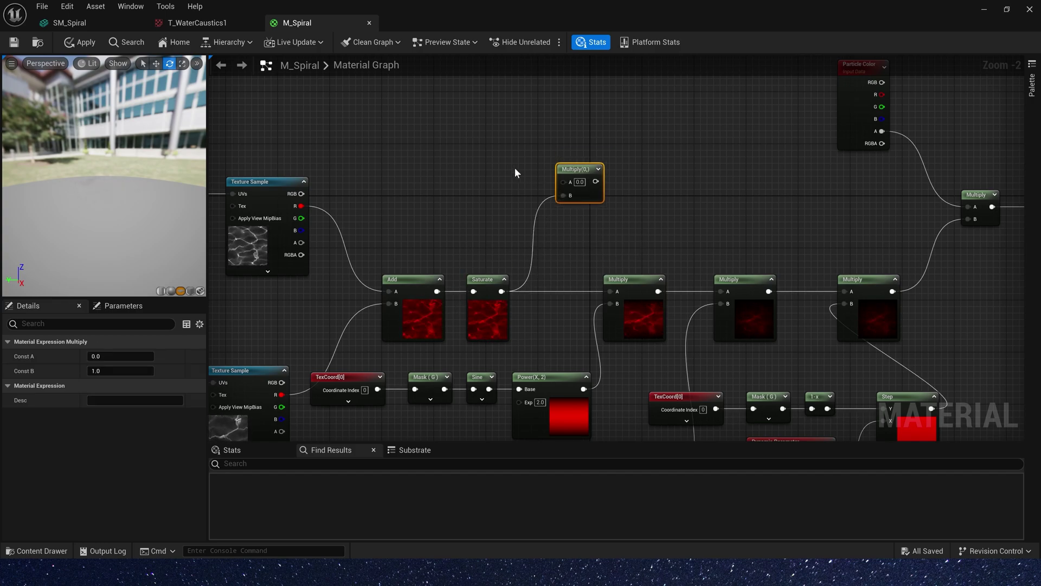
Add a TexCoord node with an R-channel mask and connect it to the A input of the upper Multiply
right_click_drag(410, 88, 405, 202)
left_click(405, 198)
key("u")
left_click(375, 167)
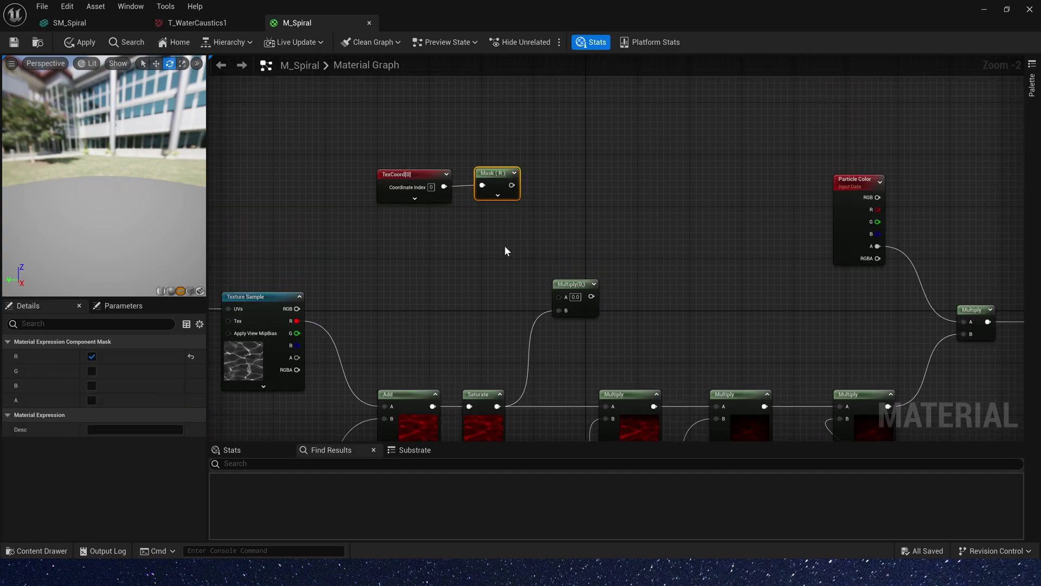
left_click_drag(511, 185, 617, 171)
left_click(594, 283)
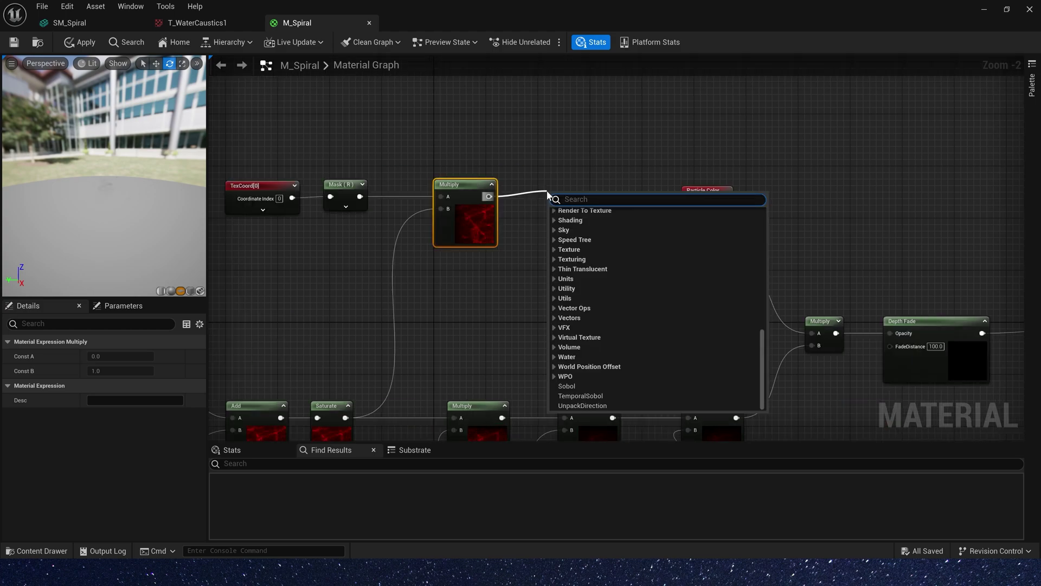
Feed the upper Multiply's output into the LDR Input of a new DeriveHDRfromLDR node, and reposition the Particle Color node
type("hdr")
left_click(606, 245)
left_click_drag(705, 190, 575, 305)
left_click_drag(597, 185, 695, 185)
Multiply the LDR input signal by Particle Color RGB into HDR Tint, and connect RemappedRange to M_Spiral's Emissive Color
left_click_drag(575, 299, 491, 200)
left_click(558, 266)
left_click_drag(595, 280, 649, 220)
right_click_drag(887, 176, 599, 134)
left_click_drag(486, 154, 671, 188)
left_click_drag(828, 279, 828, 277)
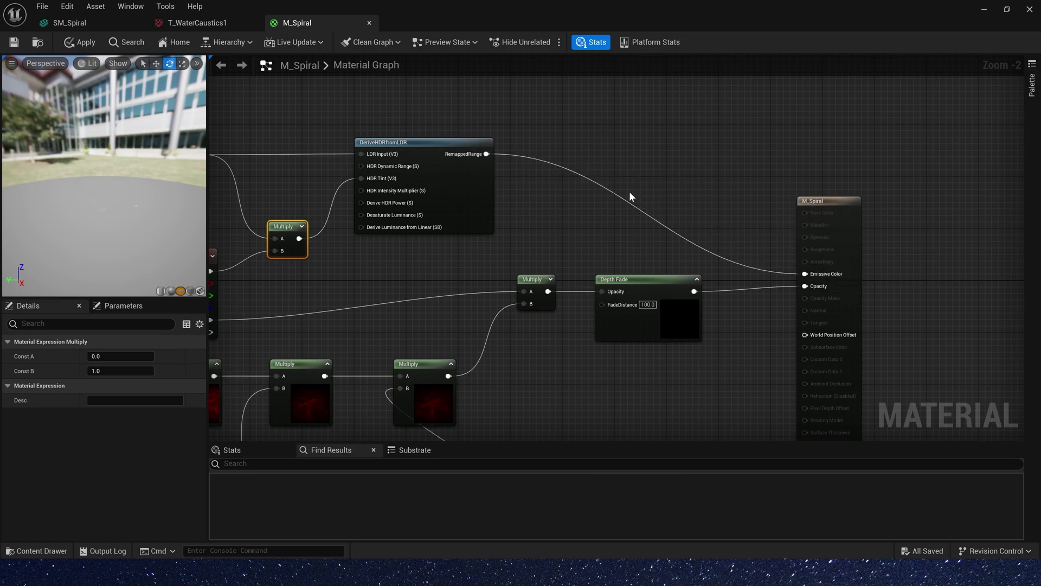
Add a SplineThicken node and connect its WorldPositionOffset output to M_Spiral's World Position Offset
right_click_drag(610, 194, 524, 136)
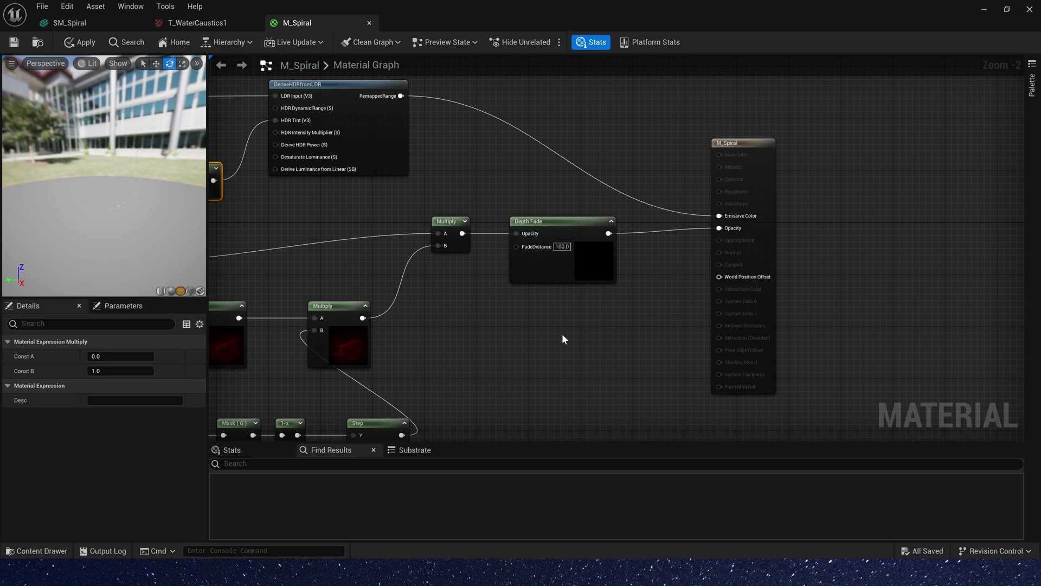
right_click(525, 344)
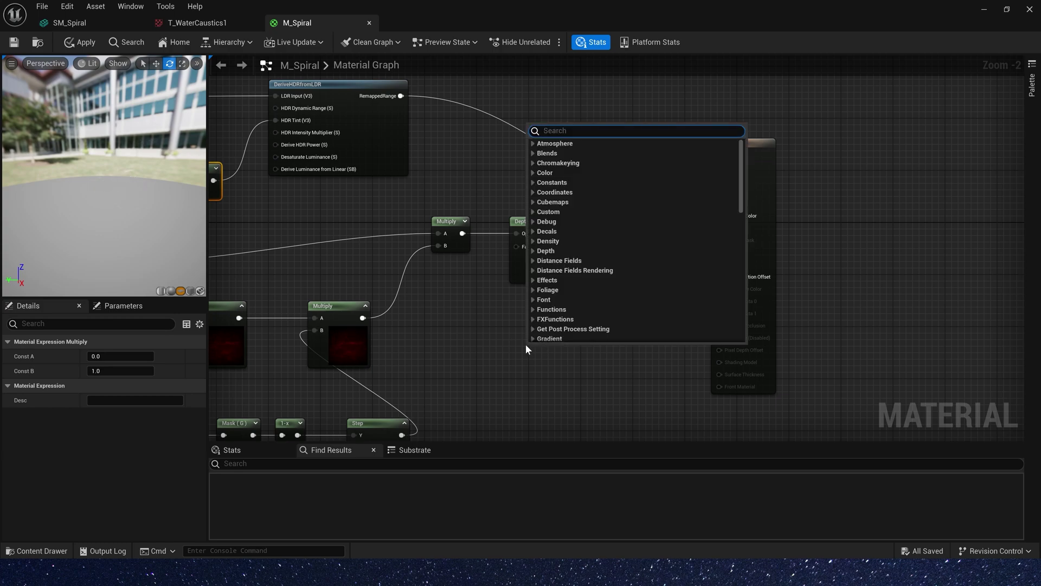
type("spline")
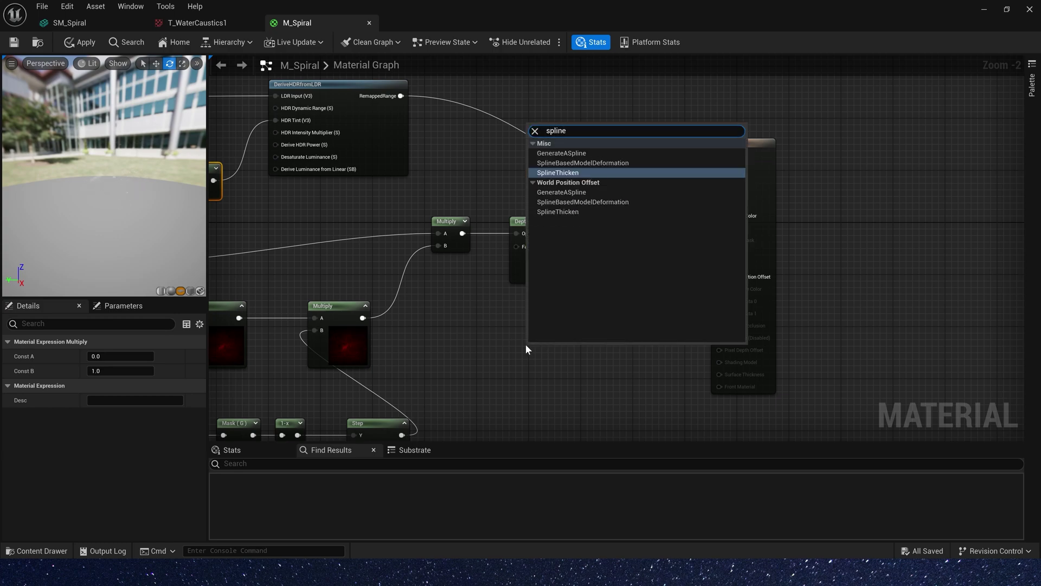
left_click(573, 173)
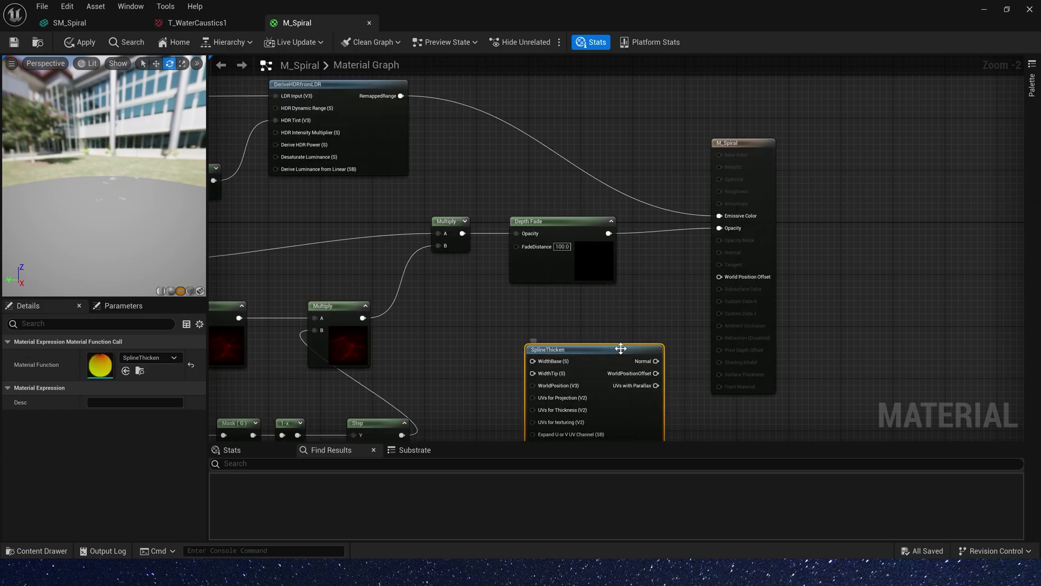
right_click_drag(624, 350, 509, 304)
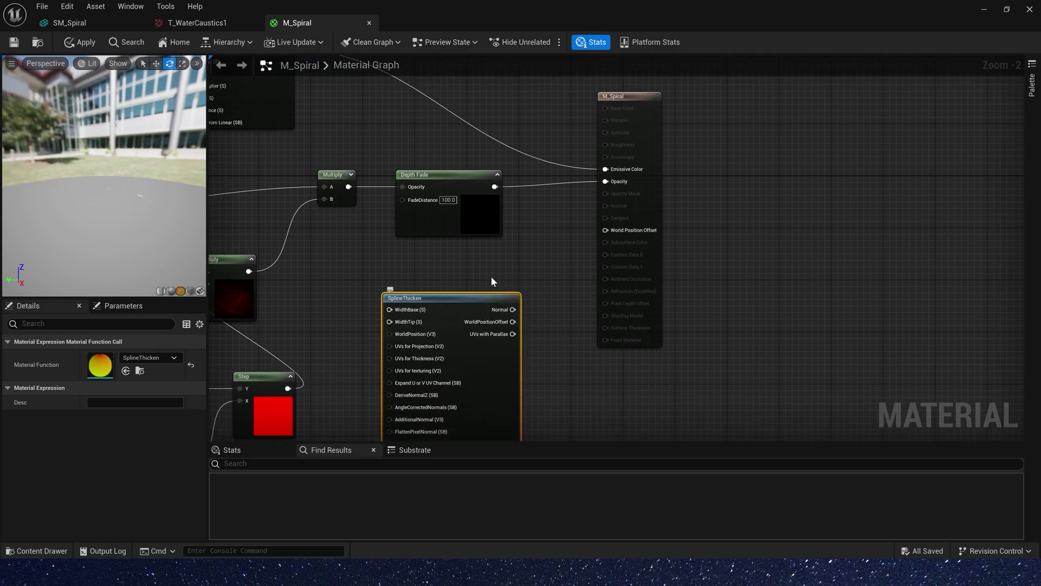
left_click_drag(512, 322, 606, 230)
Paste a copy of the Dynamic Parameter node beside SplineThicken and set its Parameter Index to 1
right_click_drag(409, 255, 513, 157)
key("ctrl+v")
left_click_drag(443, 214, 416, 167)
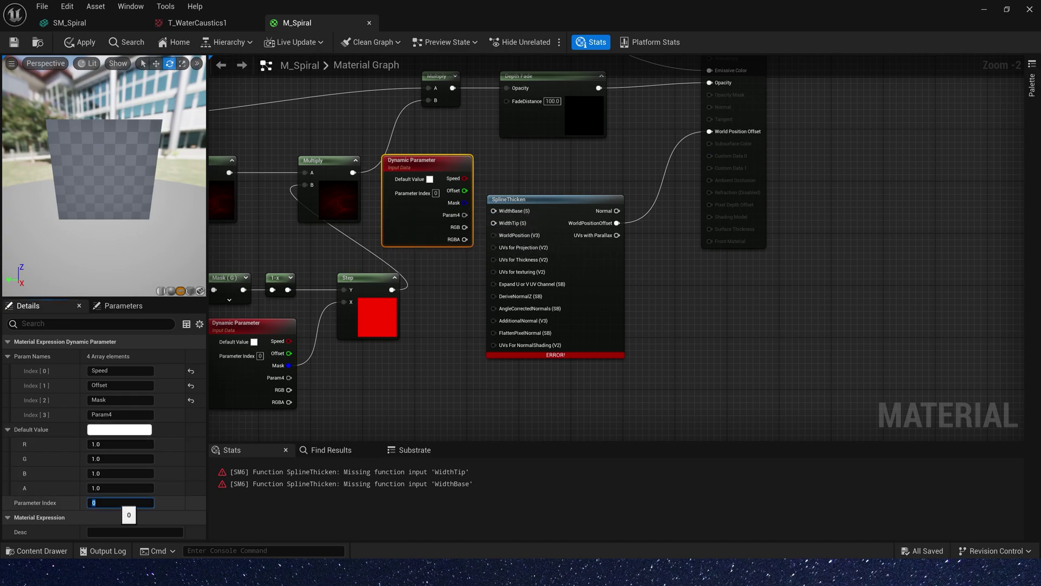
type("1")
key("Return")
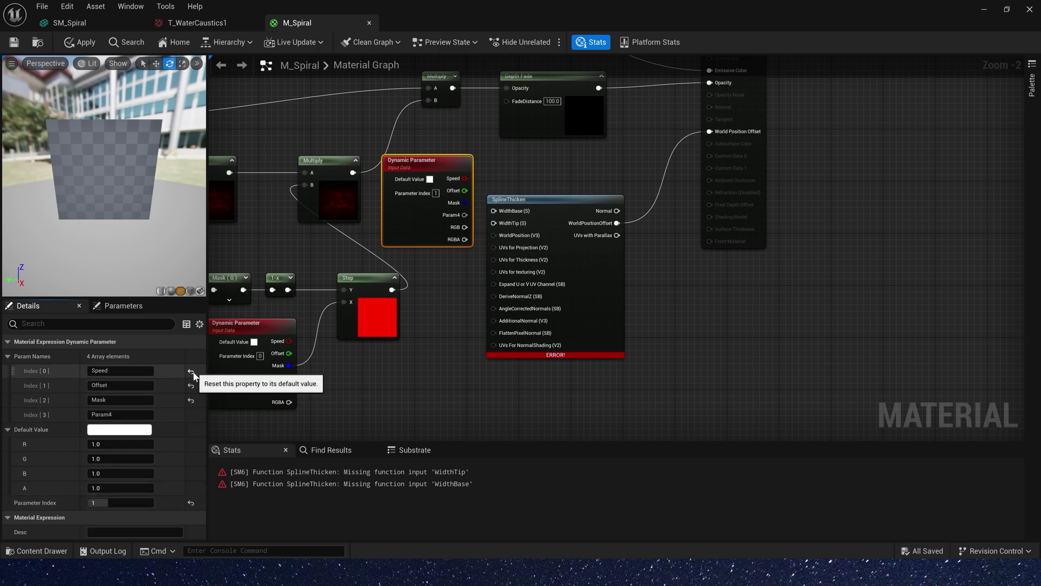
Reset the copied Dynamic Parameter's names to default and name the first two parameters Base and Tip
left_click(192, 374)
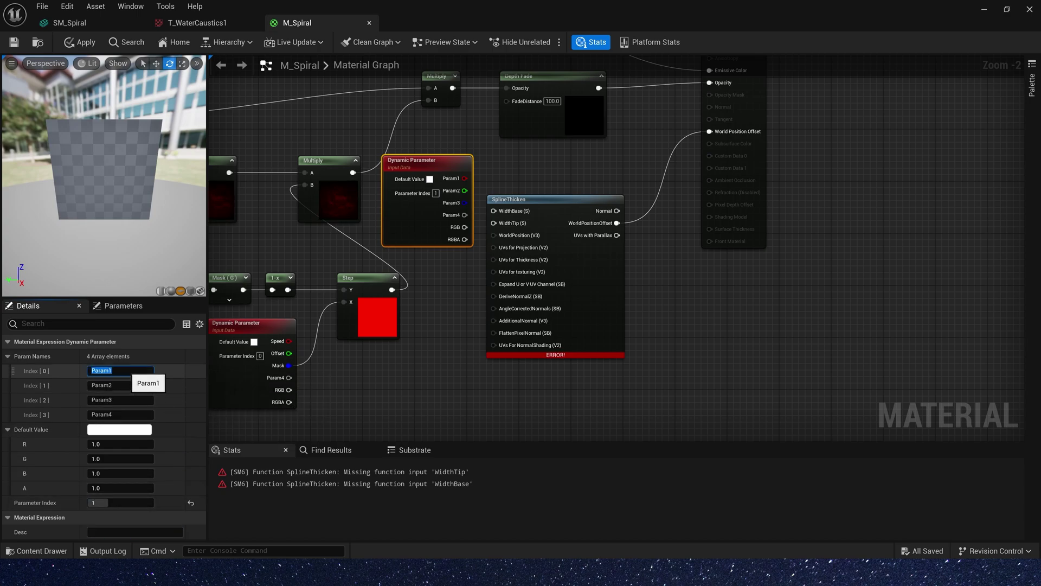
type("Base")
key("Tab")
type("Tip")
key("Return")
Connect Base to SplineThicken's WidthBase and Tip to WidthTip, then save the M_Spiral material
scroll(523, 230, "up", 2)
left_click_drag(443, 162, 482, 206)
left_click_drag(444, 178, 482, 221)
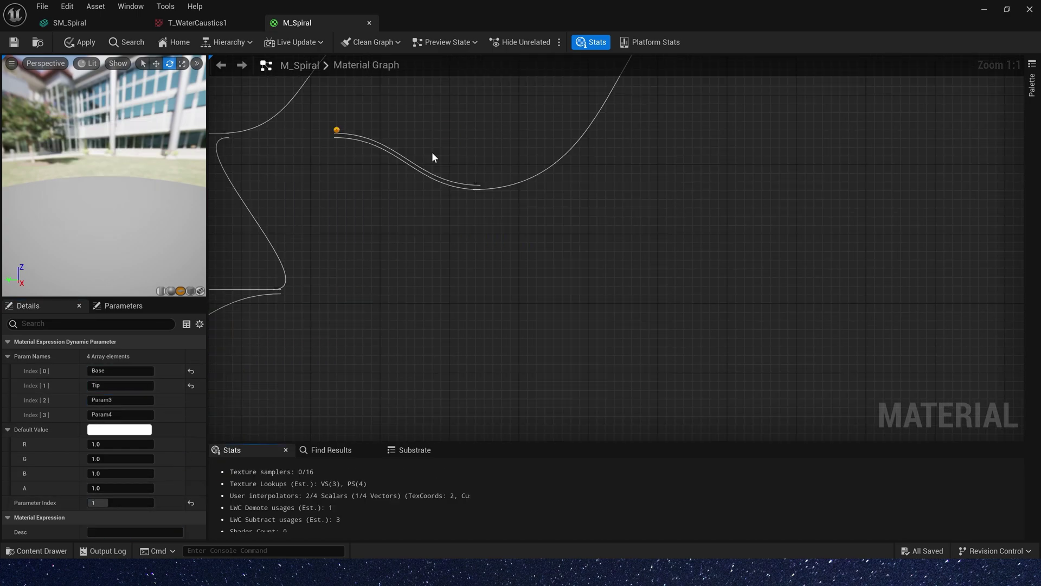
left_click_drag(423, 135, 415, 180)
scroll(429, 338, "down", 2)
left_click(494, 184)
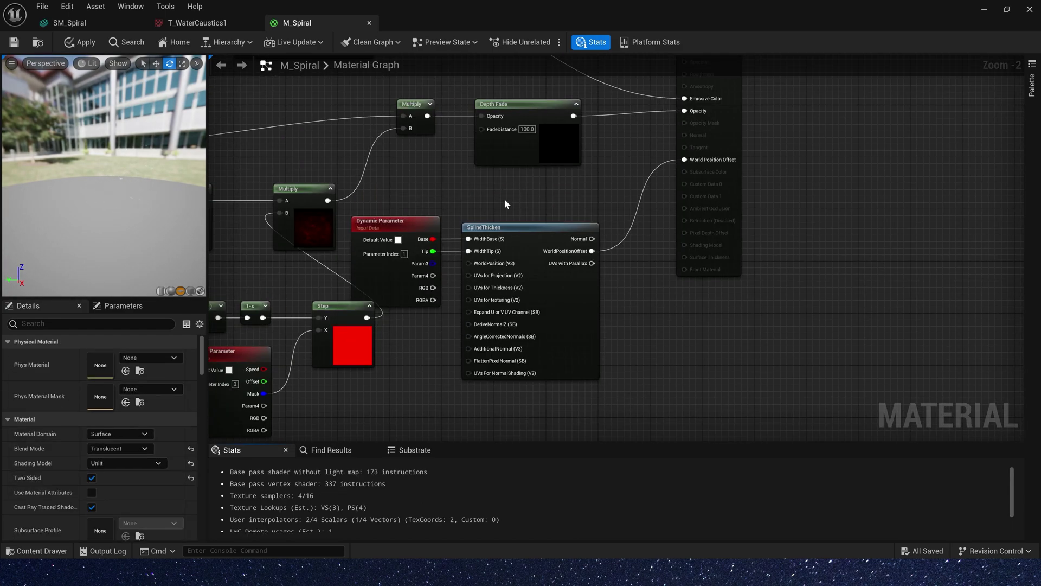
left_click(14, 42)
In the NS_Spiral Niagara system, replace the Spiral emitter's Sprite Renderer with a Mesh Renderer and expand its Meshes list
key("alt+Tab")
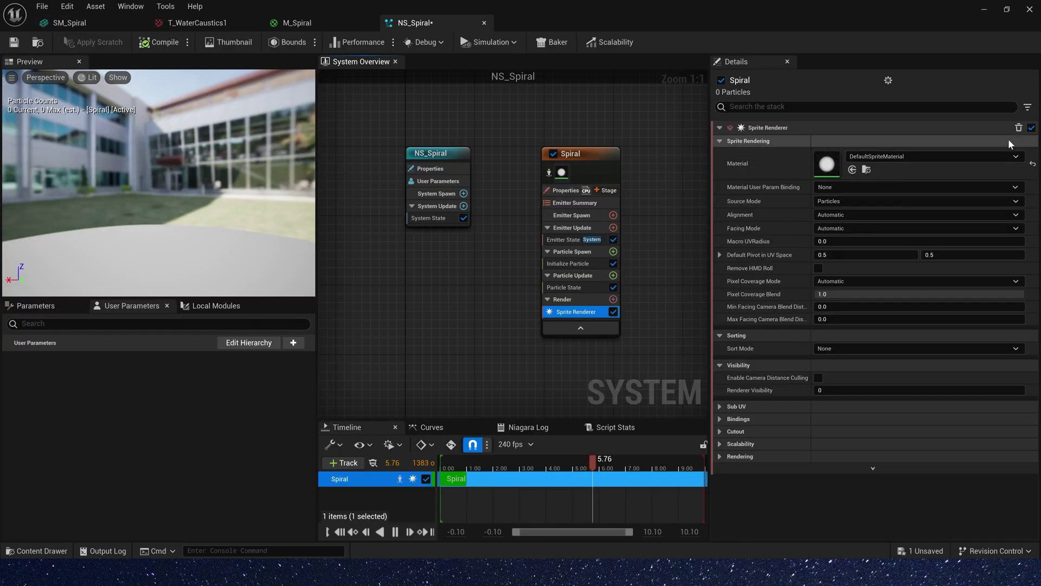
left_click(1008, 140)
left_click(613, 288)
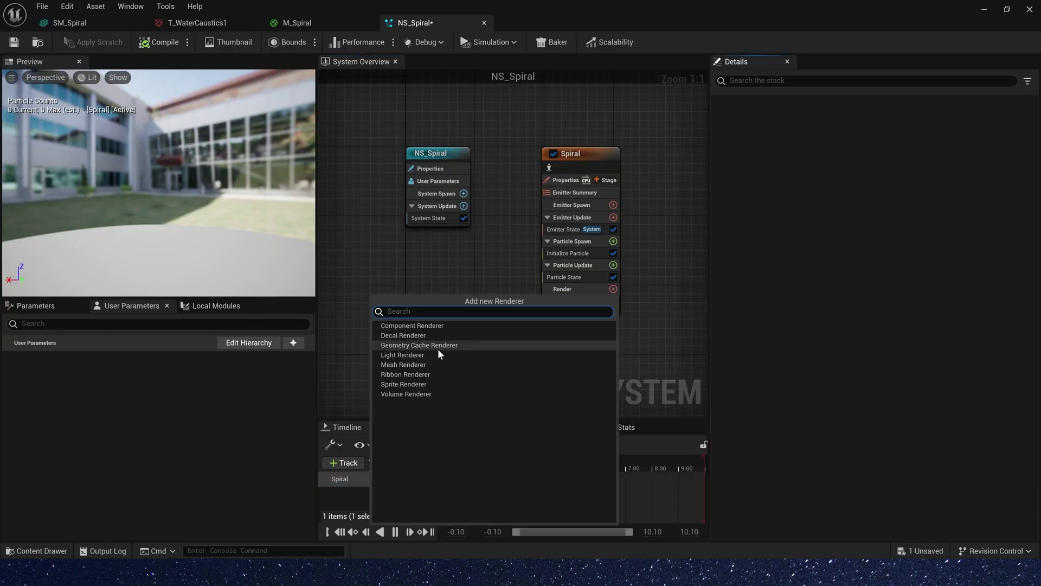
left_click(417, 365)
left_click(720, 154)
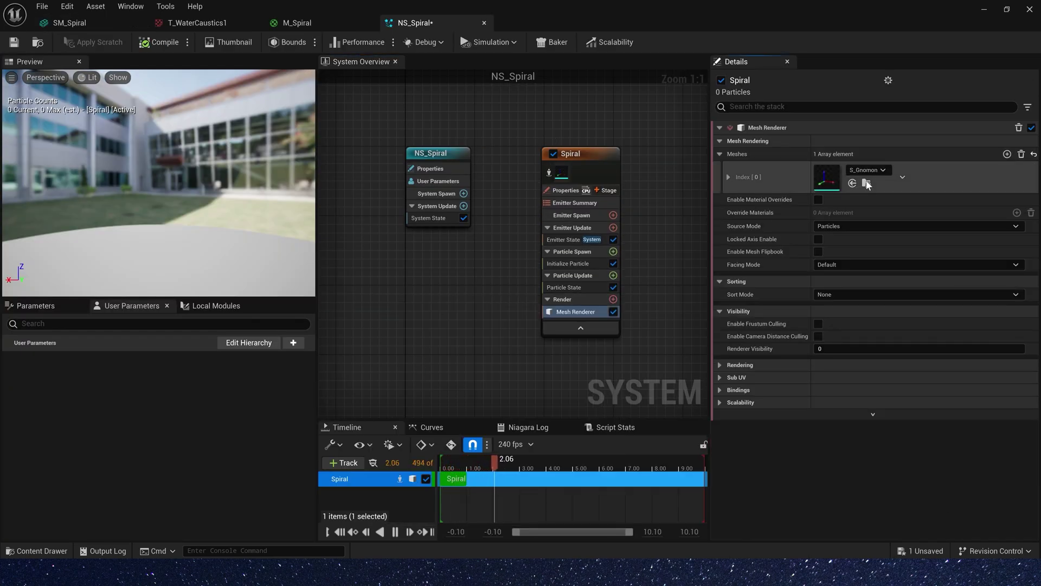
Use SM_Spiral as the Mesh Renderer's mesh, enable material overrides, and add M_Spiral as the explicit override material
left_click(818, 200)
left_click(1006, 213)
left_click(741, 228)
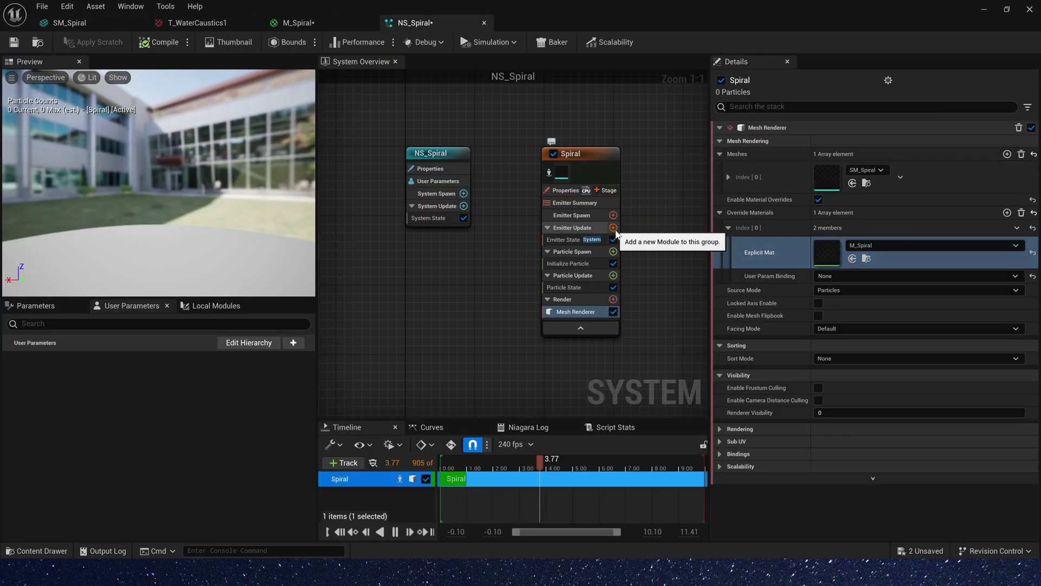
Add a Spawn Rate module to the Spiral emitter's Emitter Update group and set SpawnRate to 100
left_click(613, 227)
left_click(469, 352)
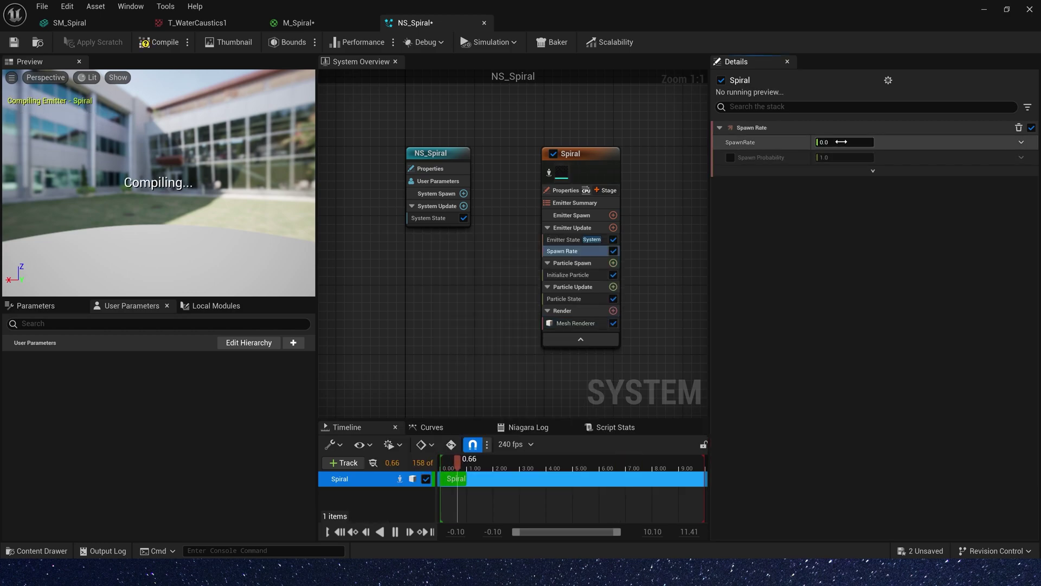
left_click(840, 142)
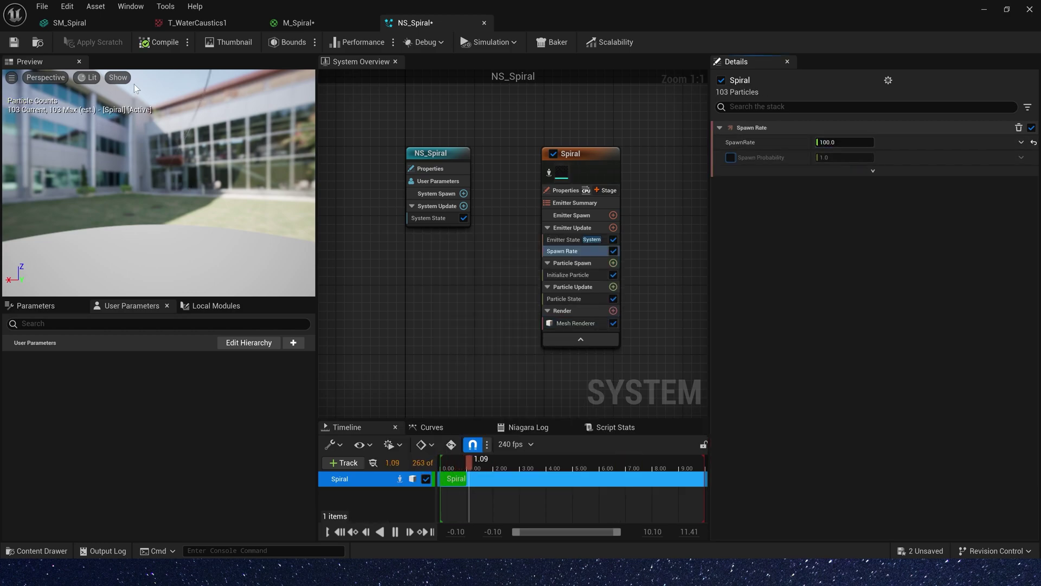
left_click_drag(158, 183, 223, 157)
In Initialize Particle, set Lifetime Mode to Random
left_click(568, 274)
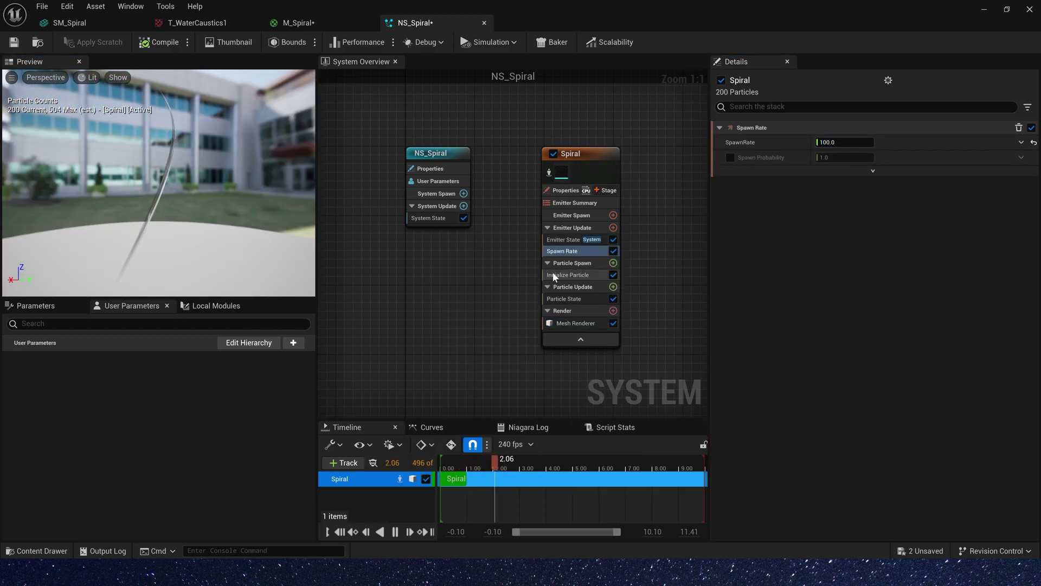
left_click(844, 170)
left_click(863, 199)
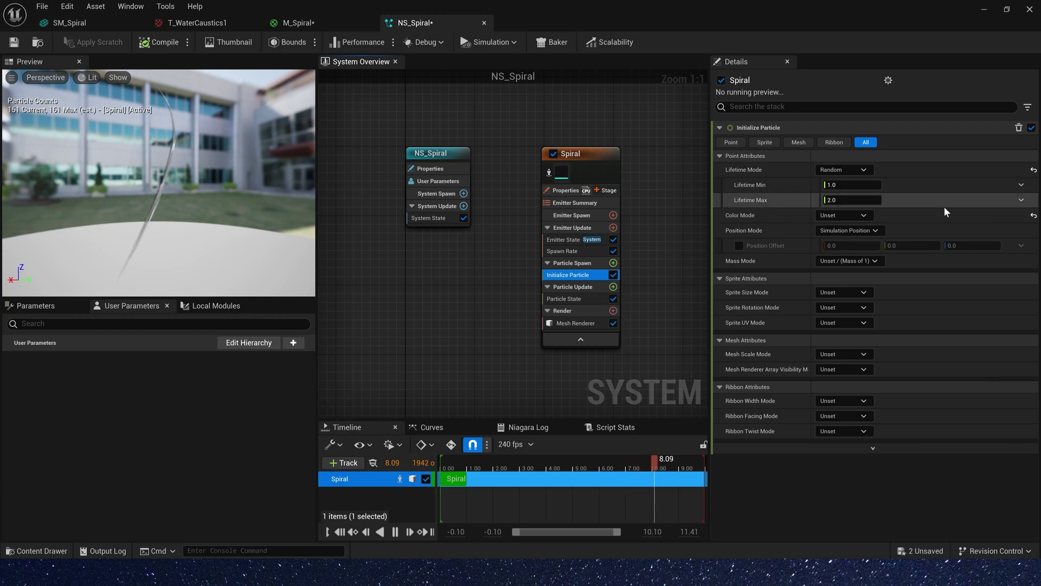
Set Initialize Particle's Color Mode to Direct Set with color R 1000, G 1.0, B 0.2
left_click(851, 217)
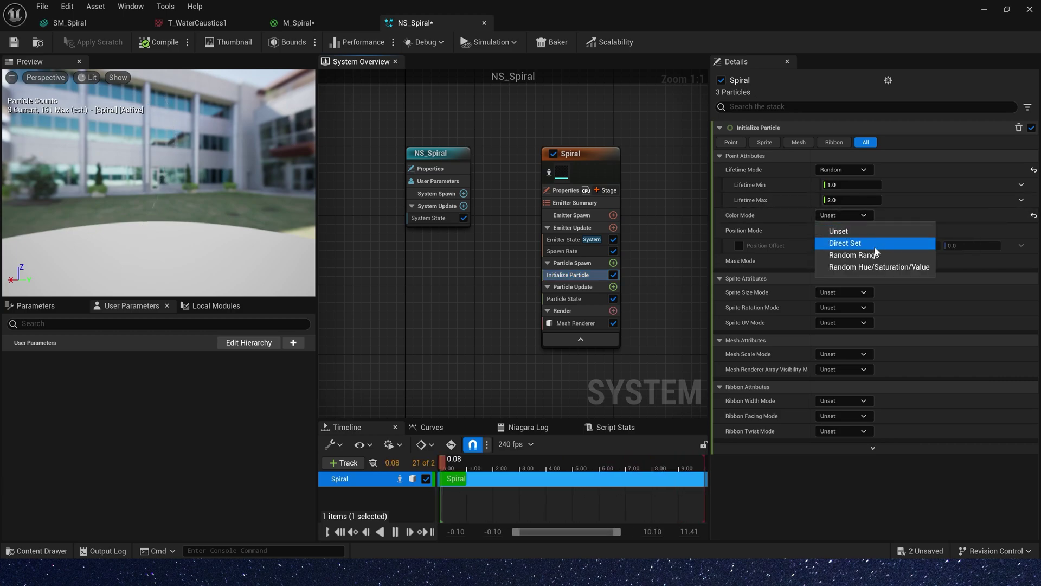
left_click(865, 237)
left_click(874, 246)
left_click(864, 230)
left_click(864, 230)
type("1000")
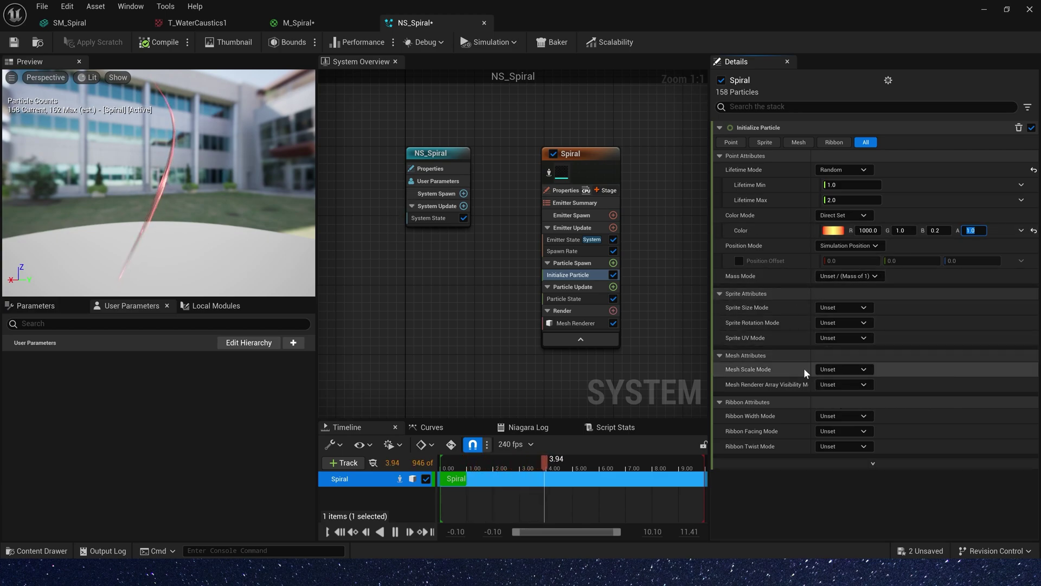
Set Mesh Scale Mode to Random Uniform with a Mesh Uniform Scale Max of 3.0
left_click(850, 371)
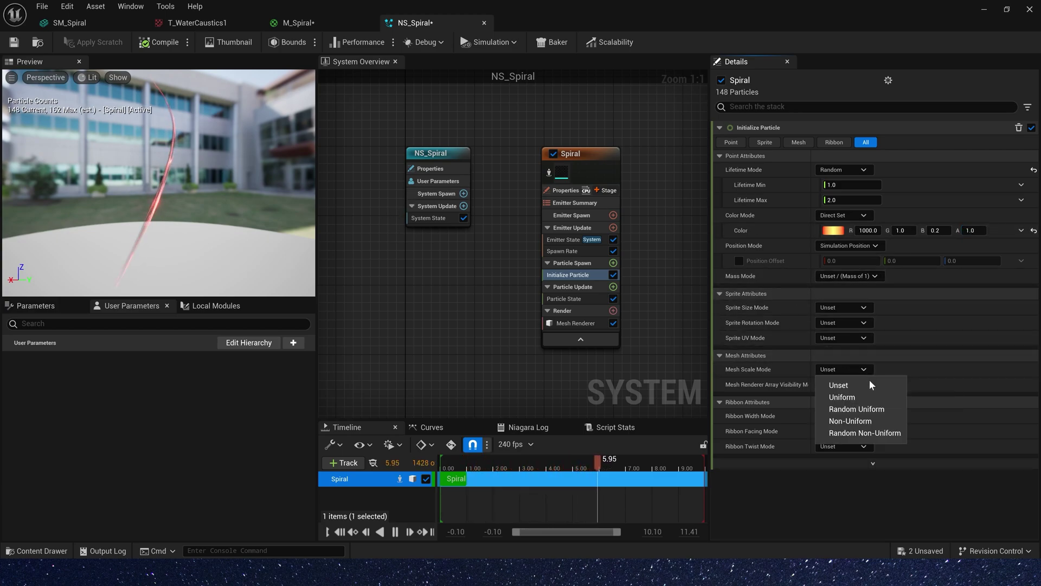
left_click(866, 410)
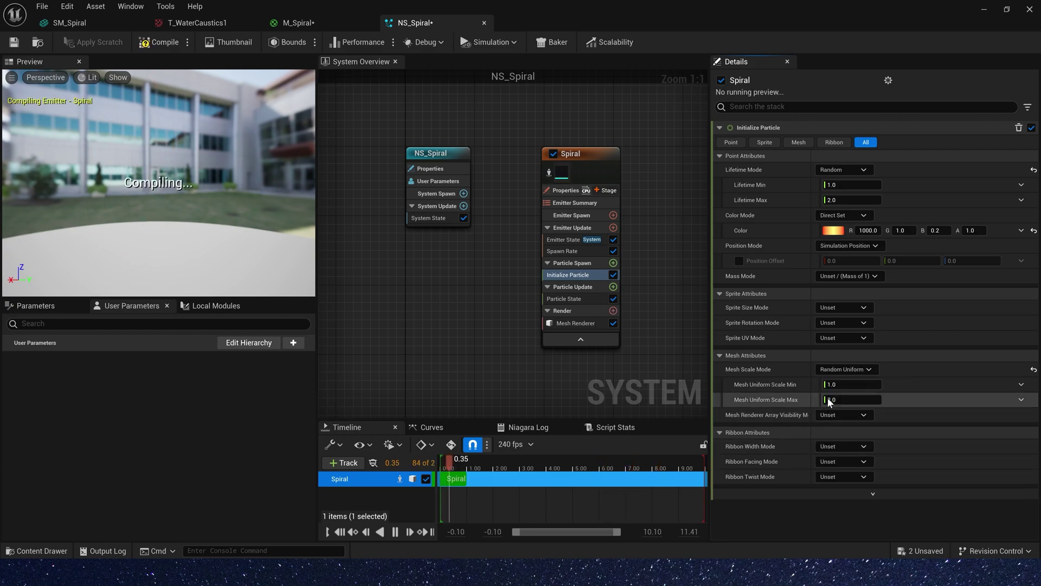
type("3")
key("Tab")
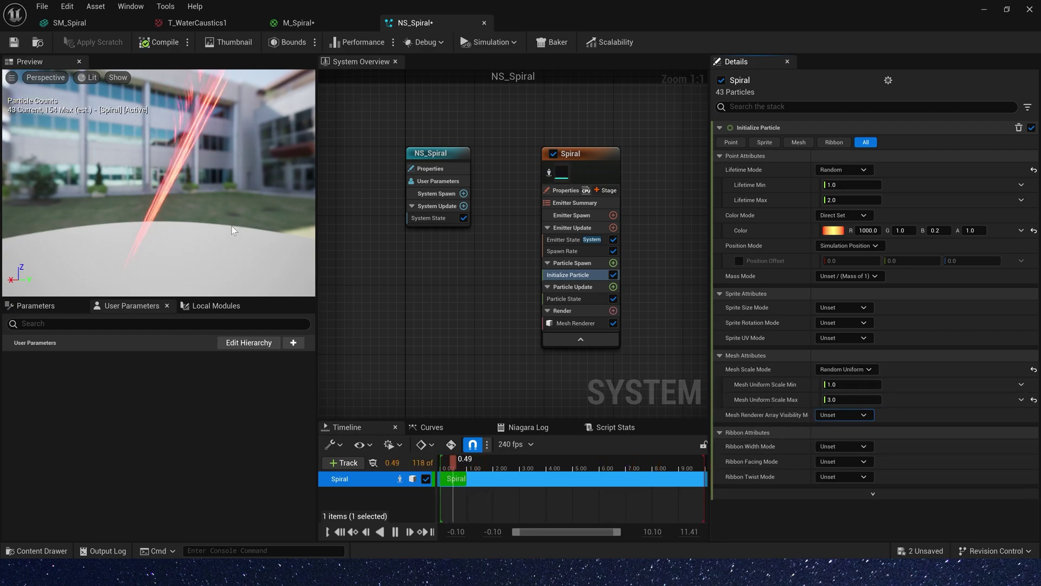
Add the Initial Mesh Orientation and Shape Location modules to the Spiral emitter's Particle Spawn group
left_click(563, 262)
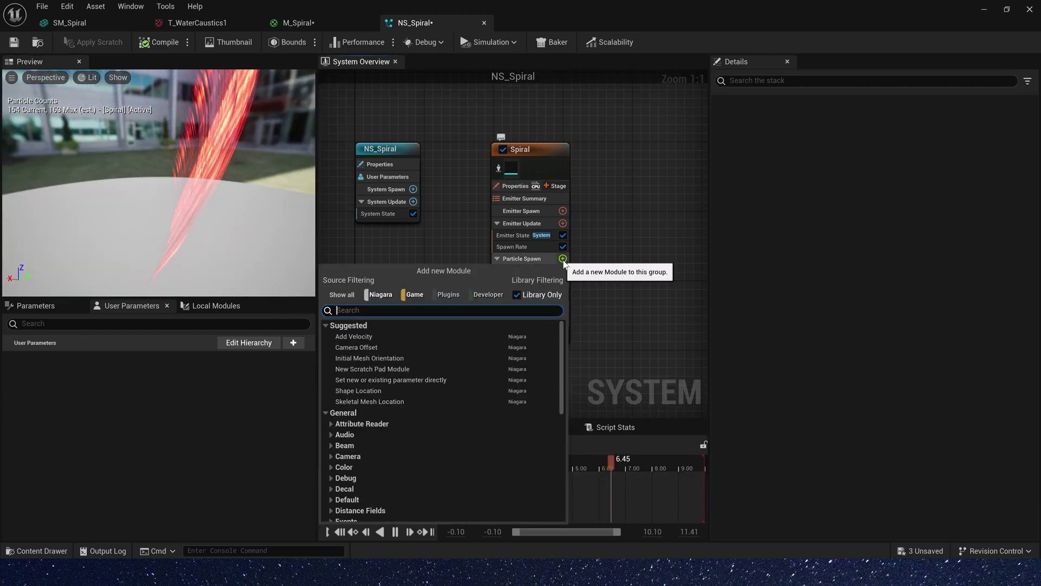
left_click(397, 359)
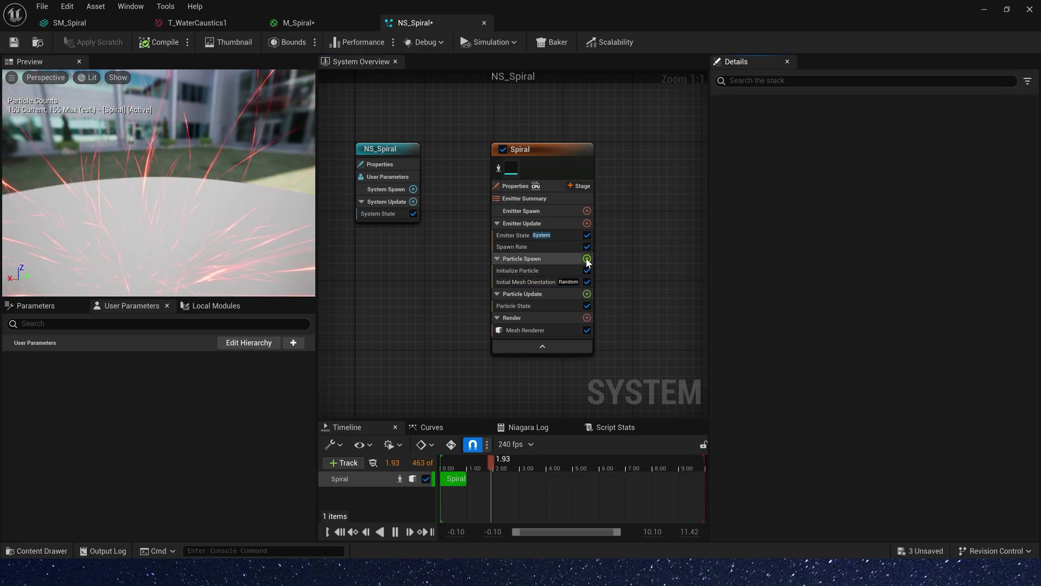
left_click(586, 259)
type("sp")
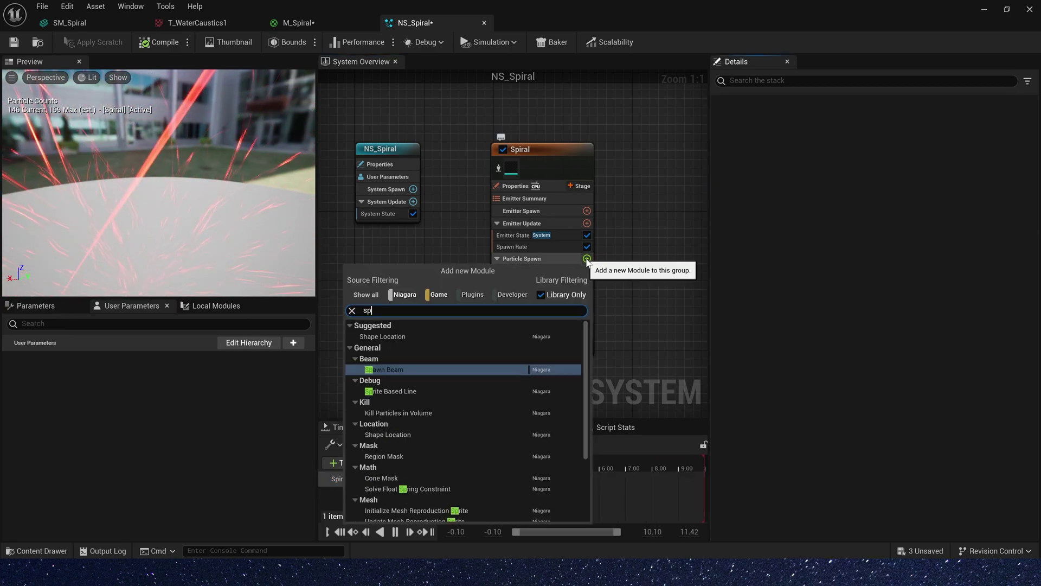
type("h")
left_click(401, 338)
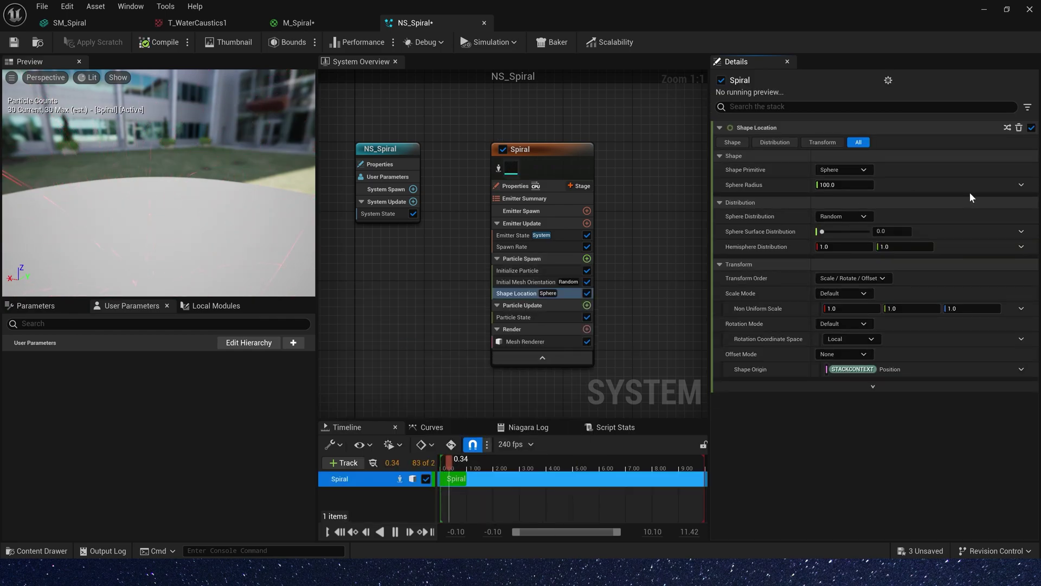
Set the Shape Location sphere's radius to 300 and its Sphere Surface Distribution to 1.0
left_click(849, 187)
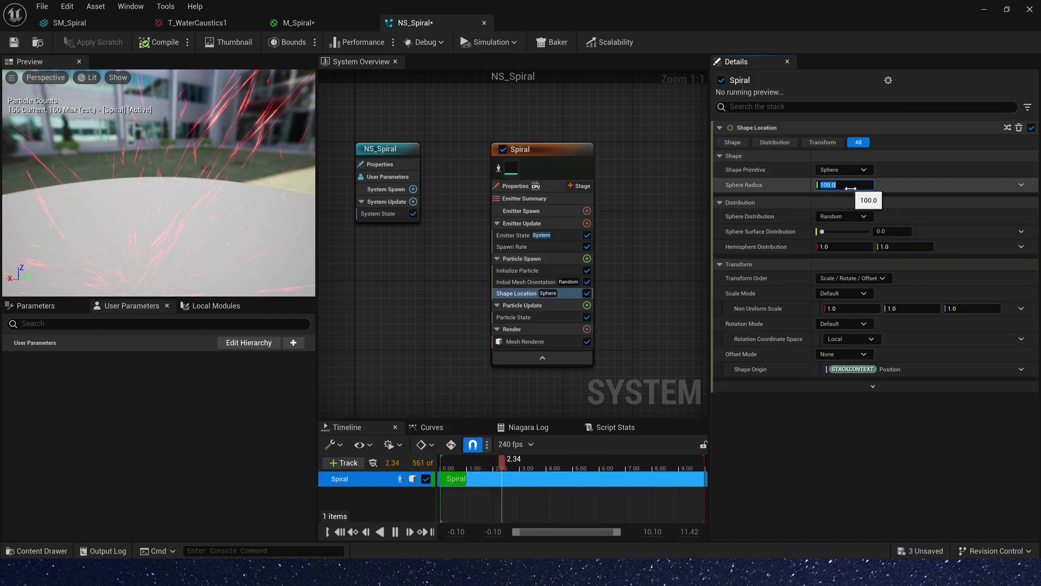
type("30")
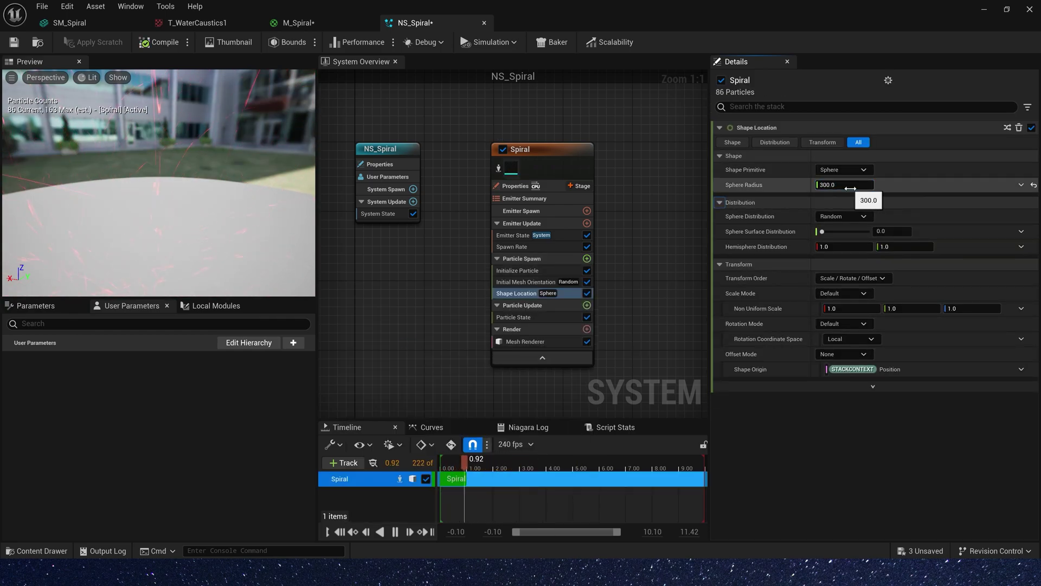
key("Return")
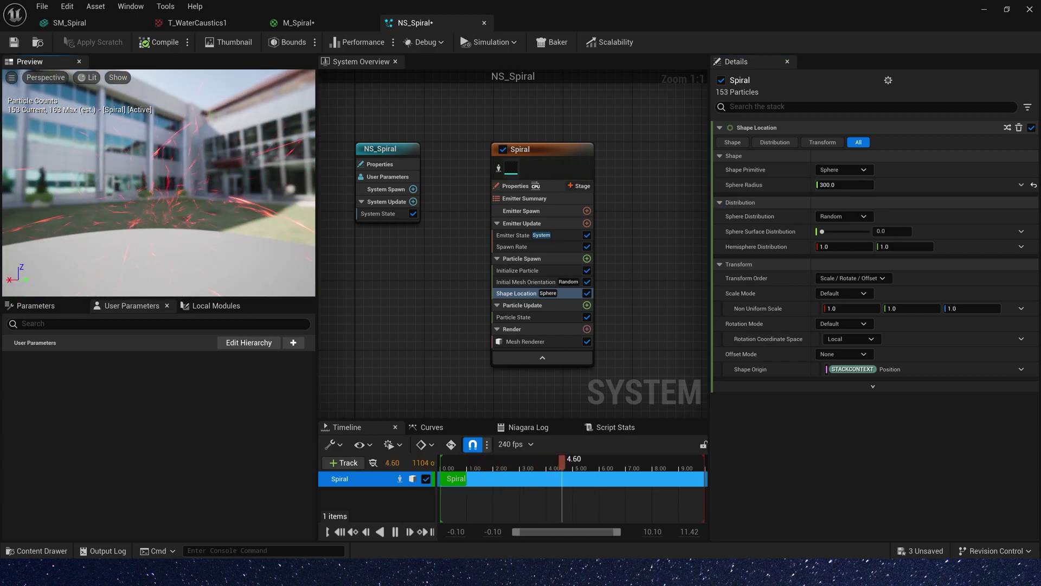
left_click_drag(822, 231, 876, 236)
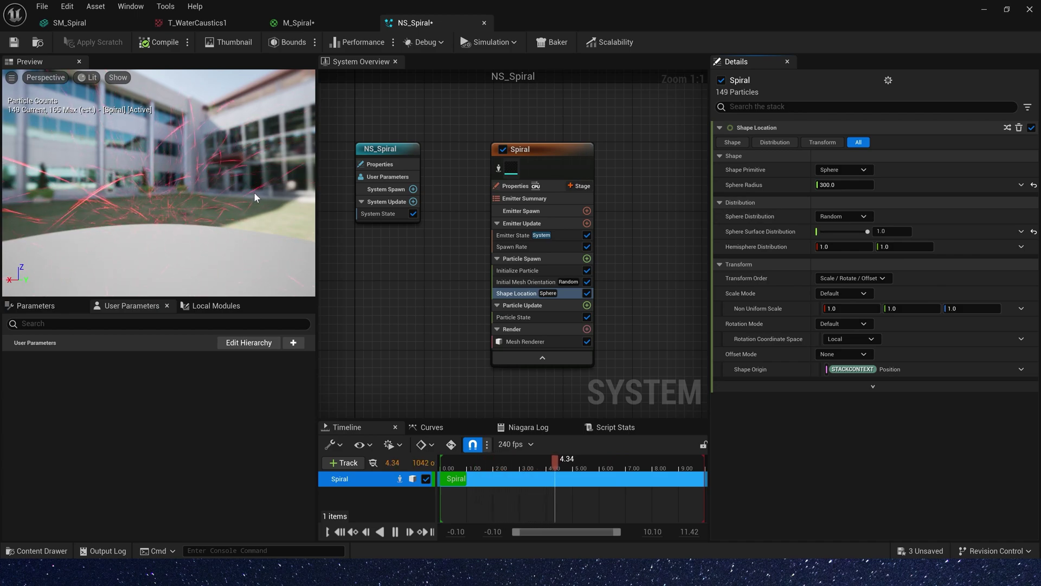
Add an Add Velocity module to Particle Spawn and set its Velocity Mode to From Point
left_click(587, 259)
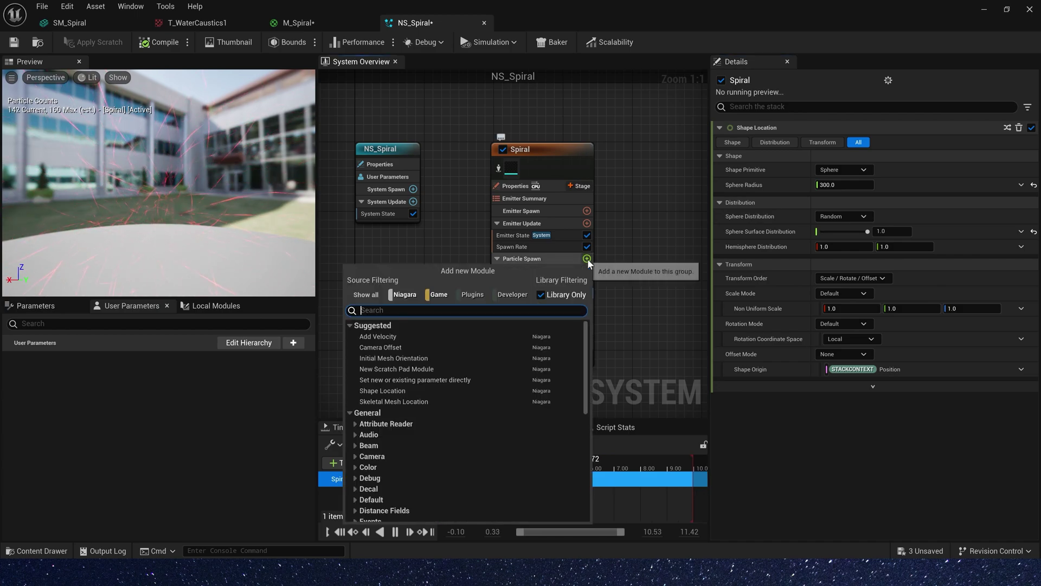
left_click(462, 340)
left_click(845, 189)
left_click(842, 174)
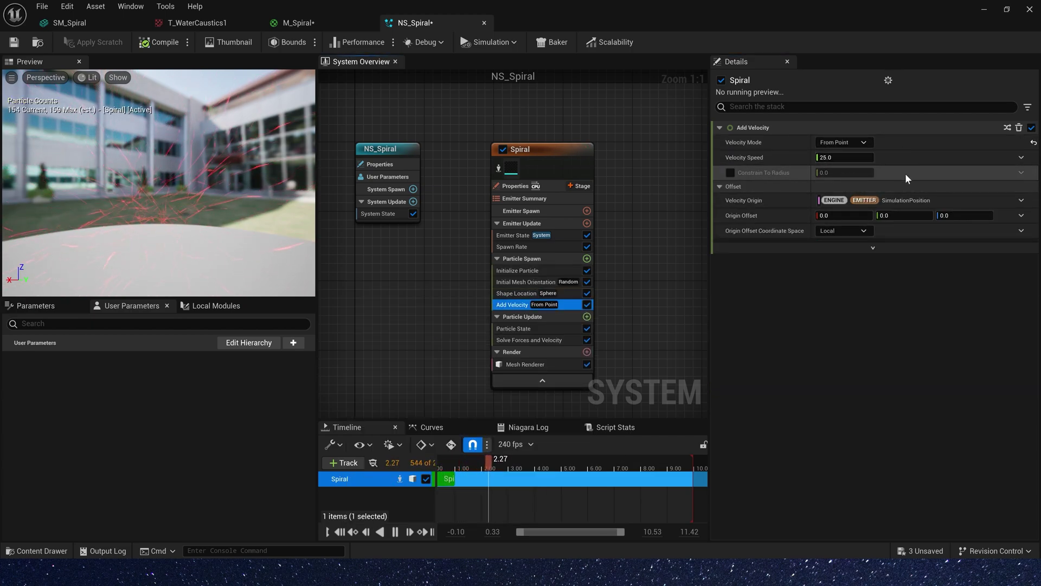
Add a Scale Mesh Size module to Particle Update and drive its Scale Factor with Vector from Float
right_click_drag(576, 317, 514, 212)
left_click(515, 213)
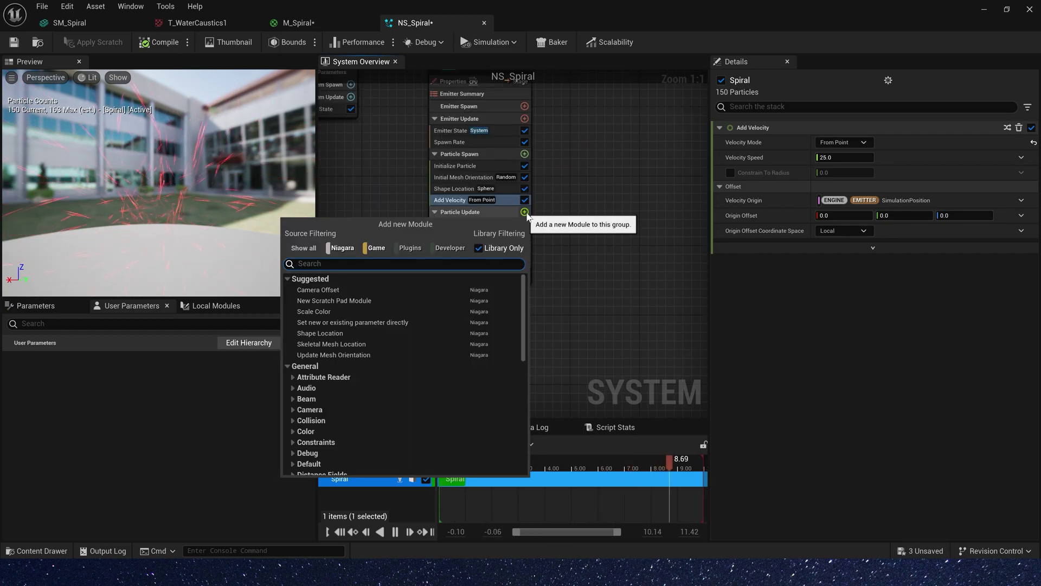
type("size")
left_click(344, 367)
left_click(1021, 142)
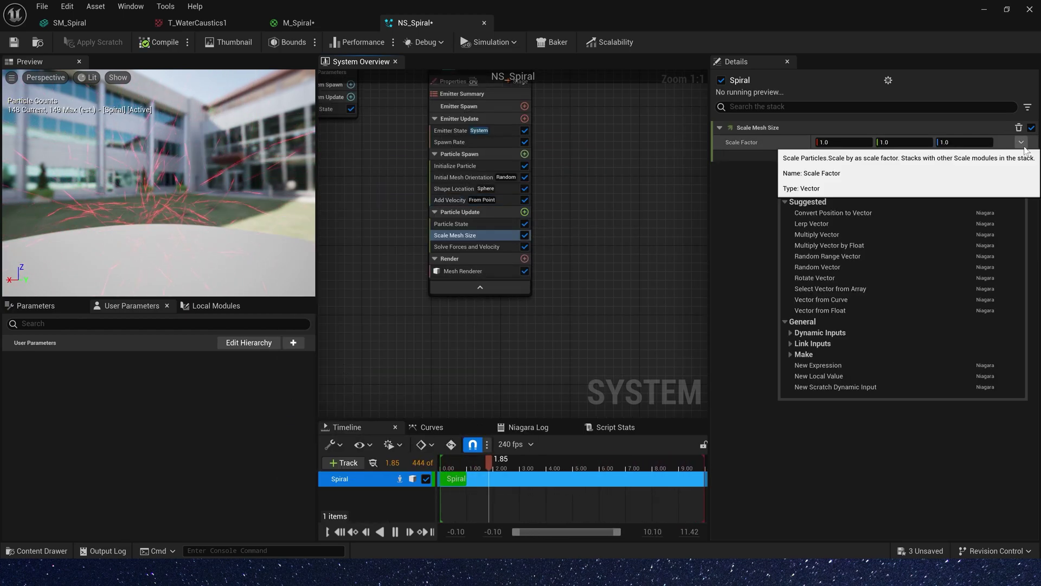
type("fl")
left_click(824, 235)
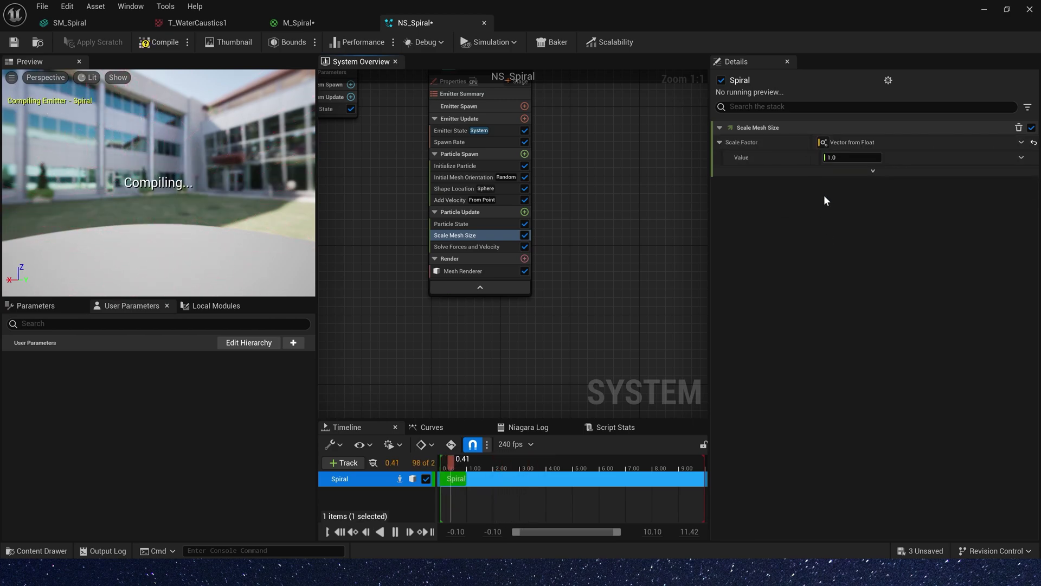
Drive the mesh scale value with Float from Curve and apply a ramp-up template rising from 0 to 1
left_click(1021, 158)
type("cur")
key("Return")
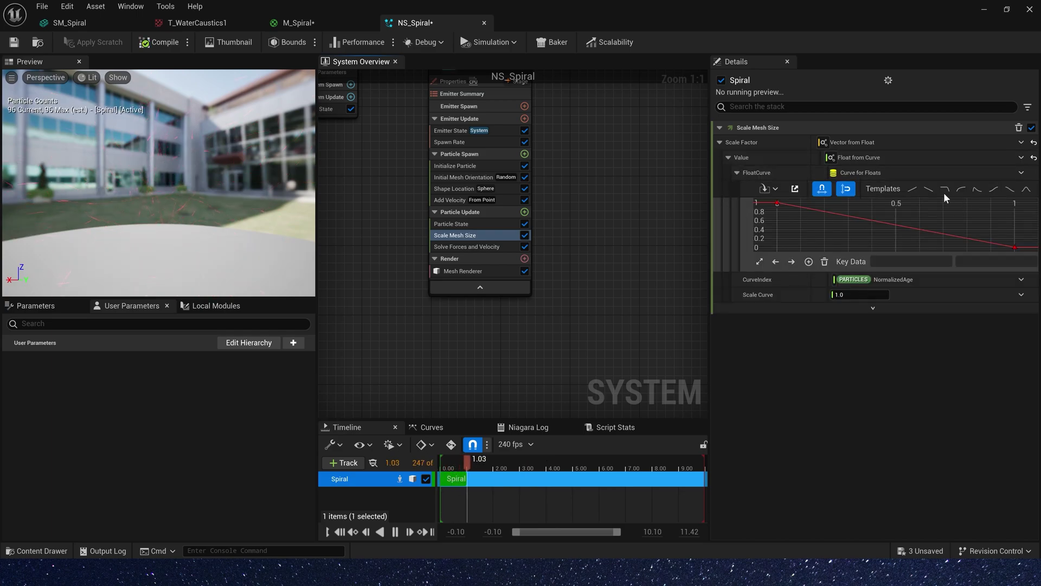
left_click(916, 191)
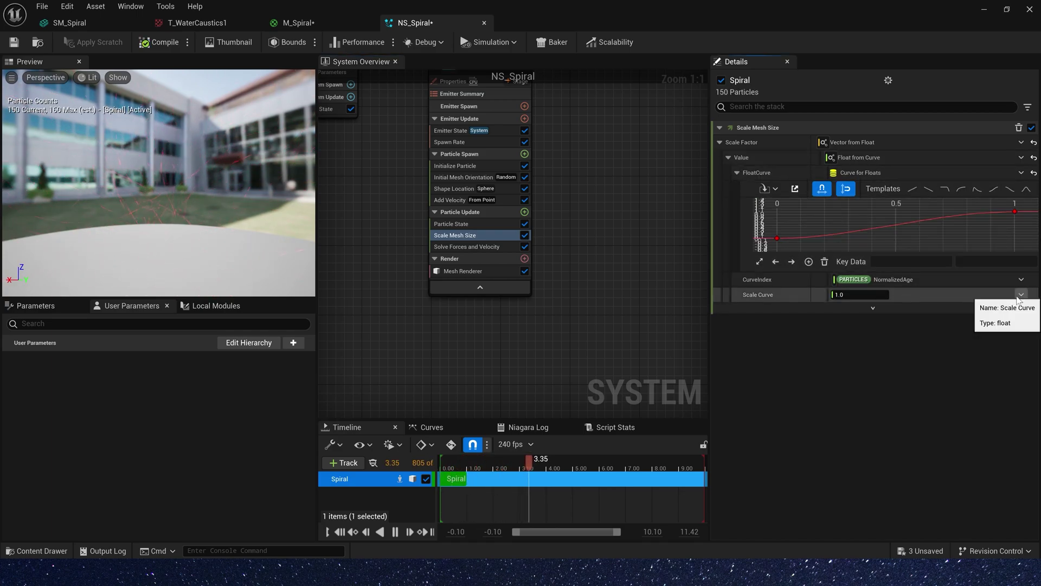
Set the mesh size's Scale Curve to Random Range Float with Minimum 0.7 and Maximum 1.5
left_click(1021, 294)
type("random")
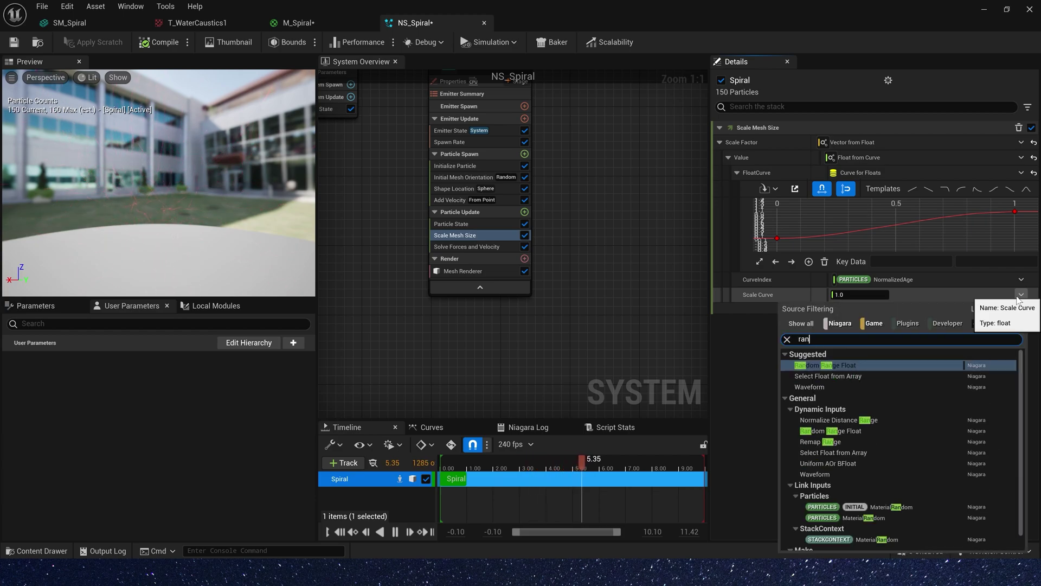
key("Return")
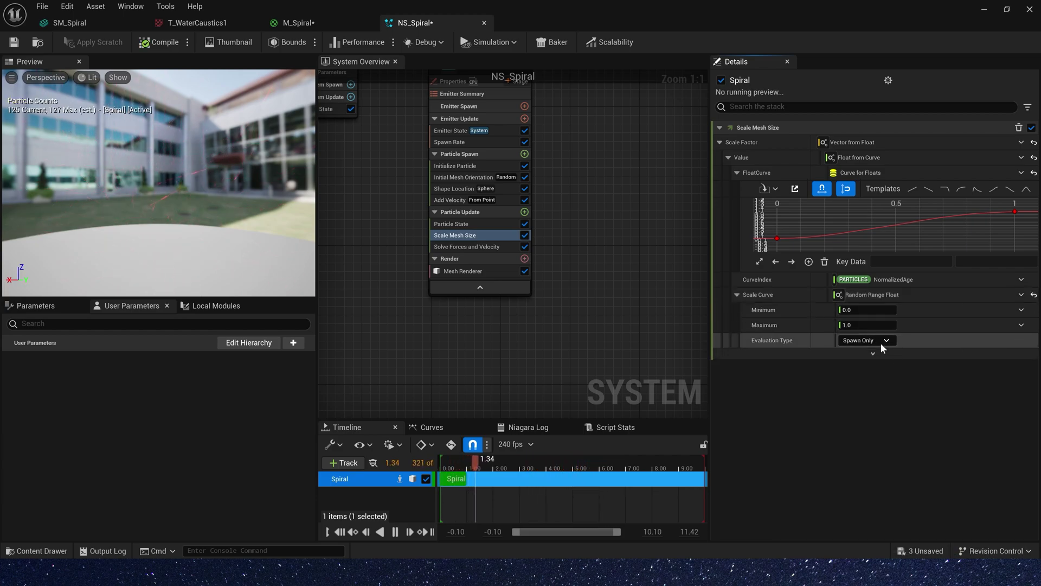
left_click(868, 310)
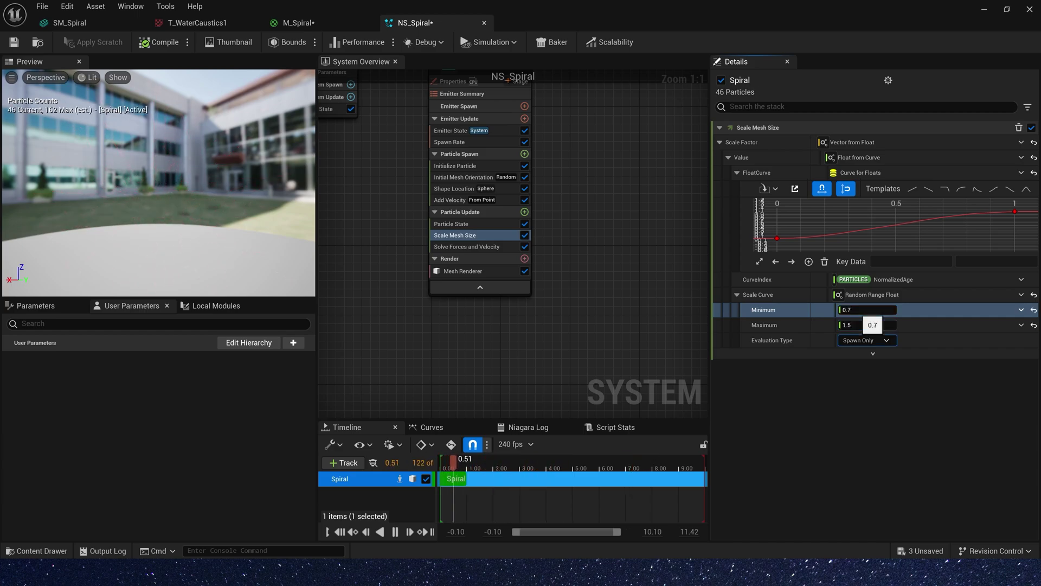
Add a Scale Color module to Particle Update and drive Scale RGB with Vector from Float fed by Float from Curve
left_click(524, 212)
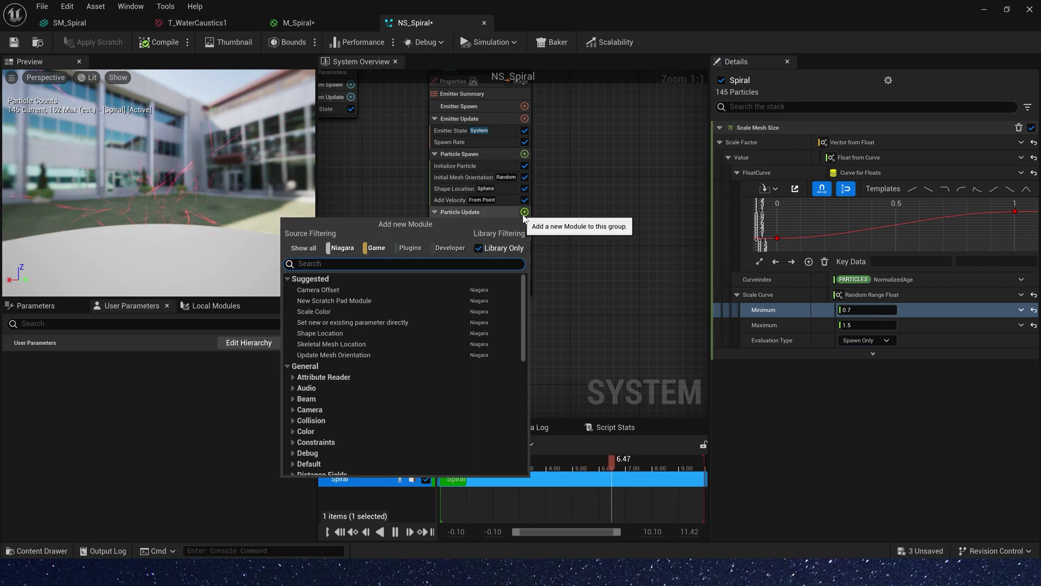
left_click(325, 311)
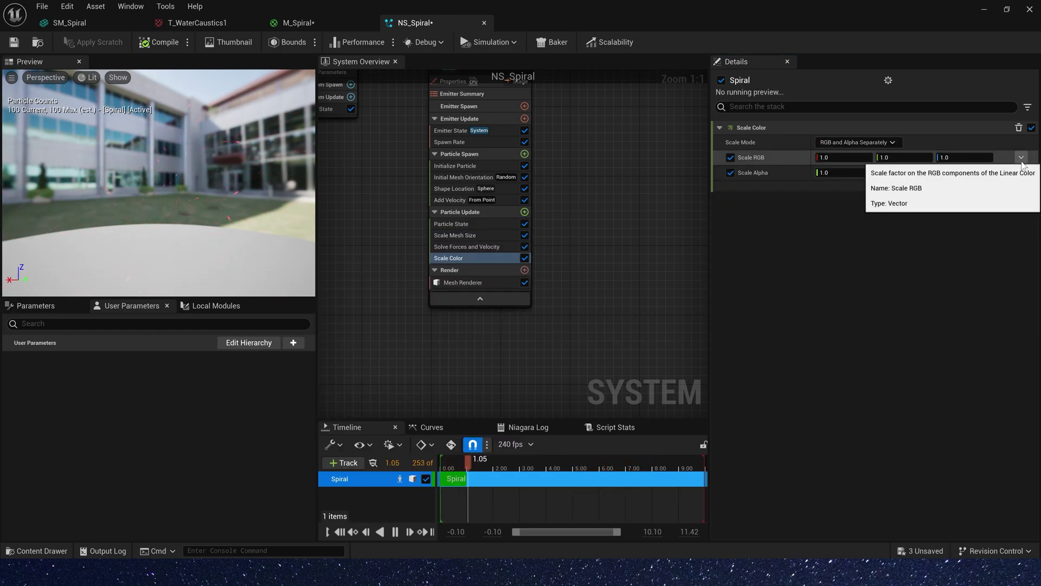
left_click(1021, 161)
type("flo")
key("Return")
left_click(1022, 173)
type("c")
key("Return")
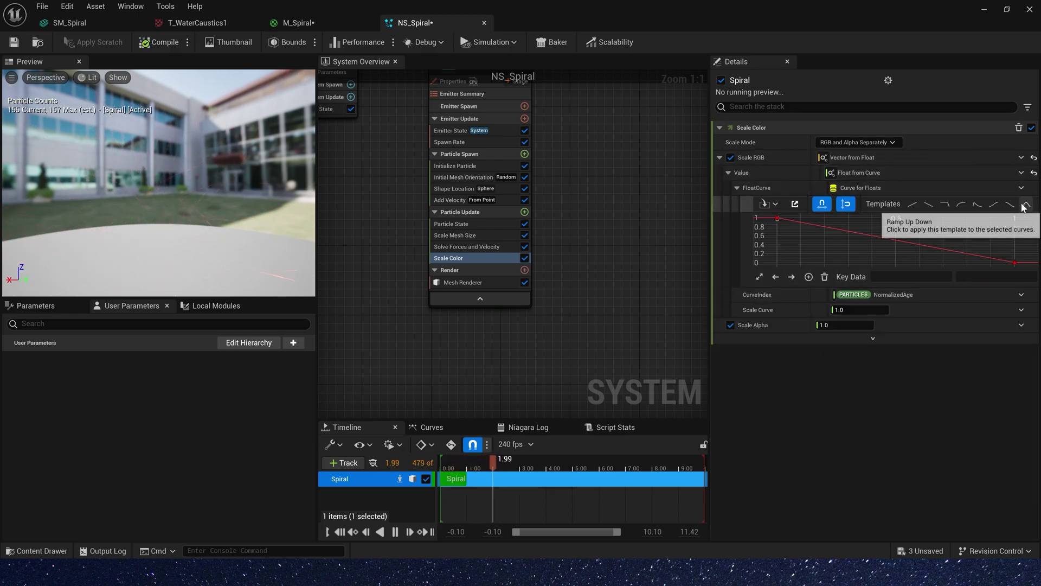
Apply the Ramp Up Down template to the Scale RGB curve and move its peak key to time 0.2
left_click(1024, 205)
left_click(896, 227)
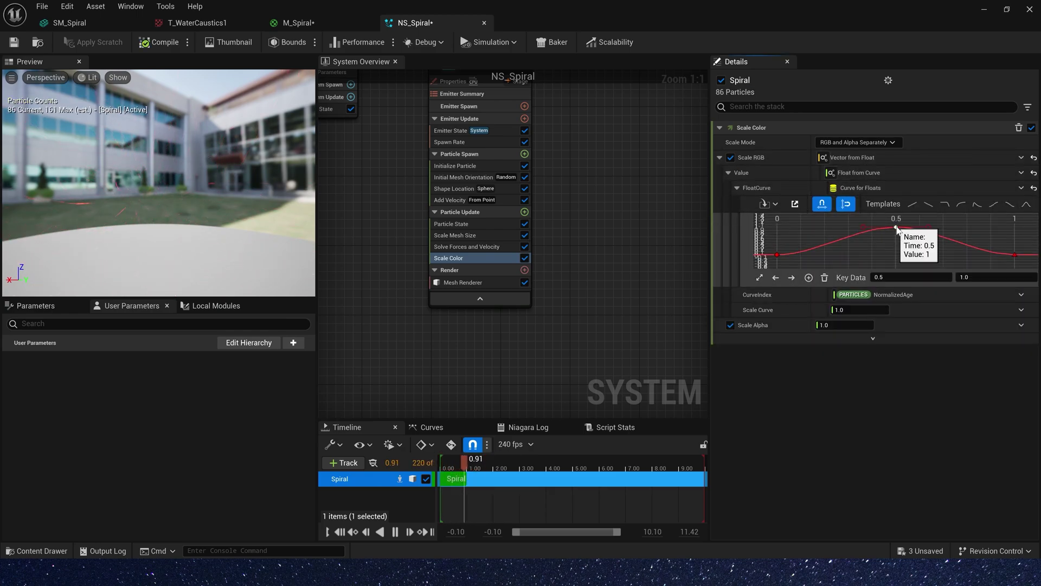
left_click(918, 280)
type(".2")
key("Tab")
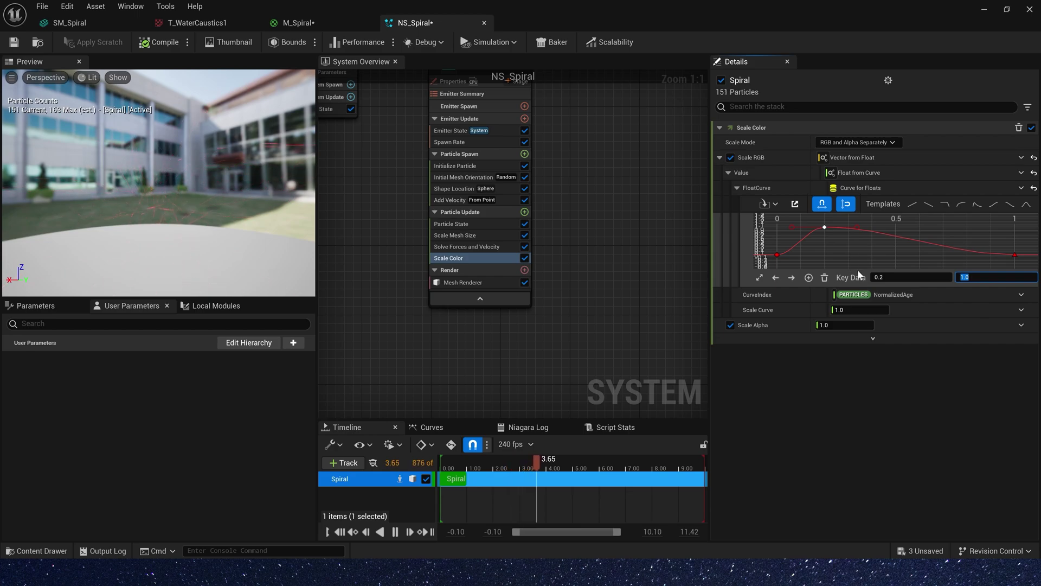
Copy Scale RGB's Float from Curve input and paste it onto Scale Alpha
left_click(891, 176)
key("ctrl+c")
left_click(914, 325)
key("ctrl+v")
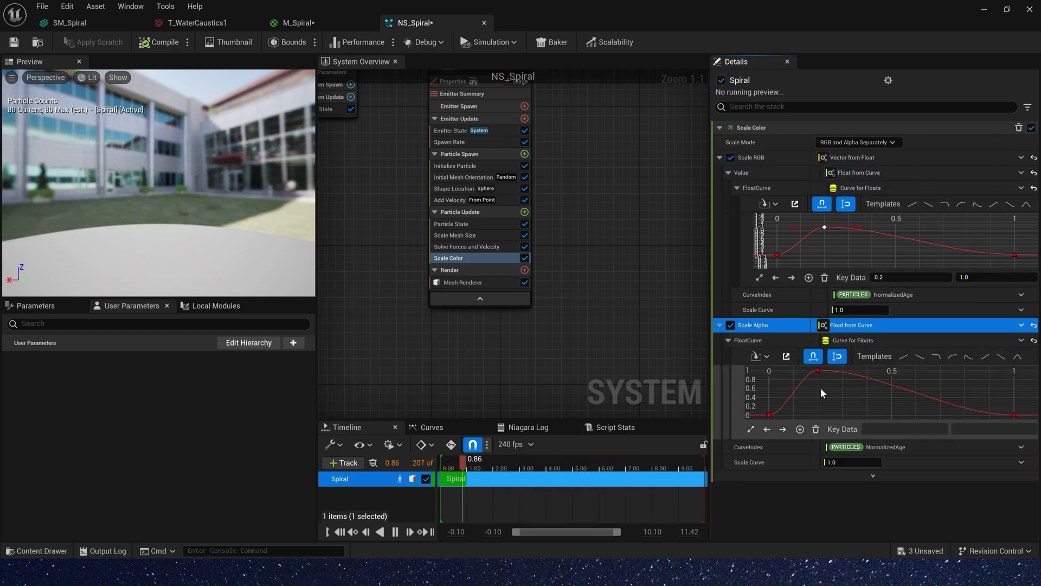
Add an Update Mesh Orientation module to Particle Update and drive its Rotation Vector with Random Range Vector
left_click(524, 211)
type("up")
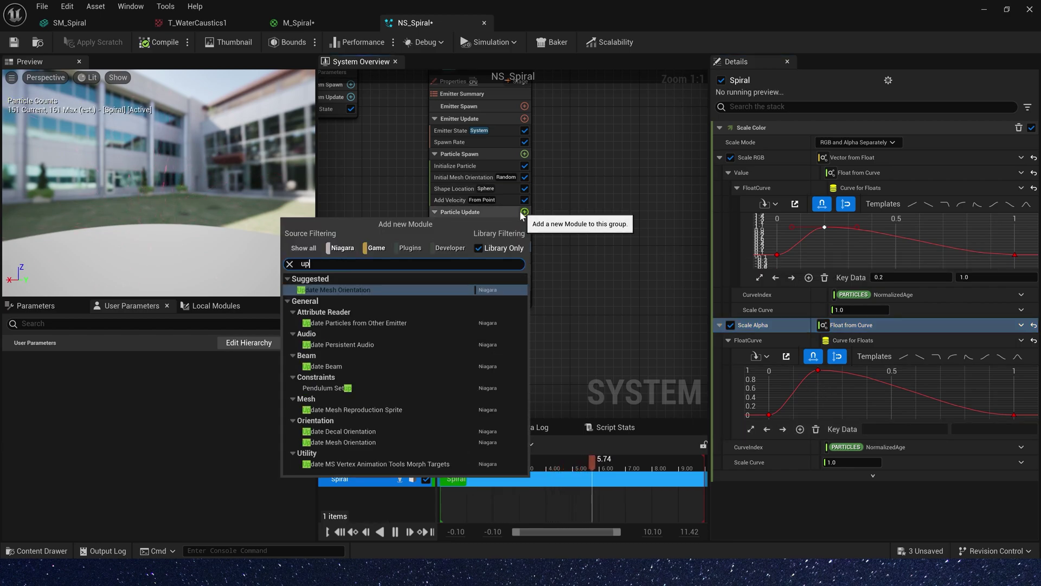
left_click(380, 290)
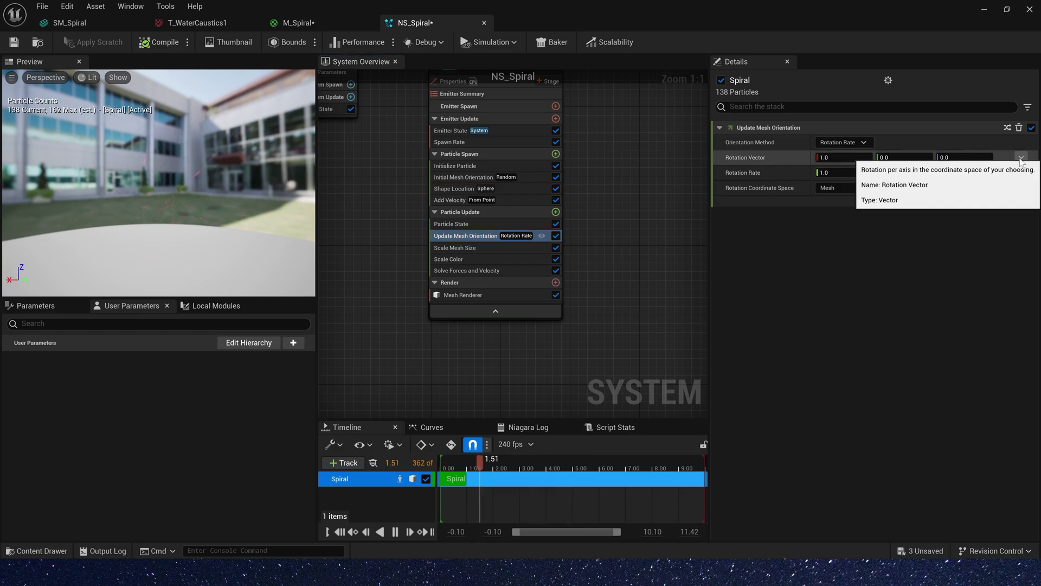
left_click(1021, 172)
type("rand")
left_click(875, 229)
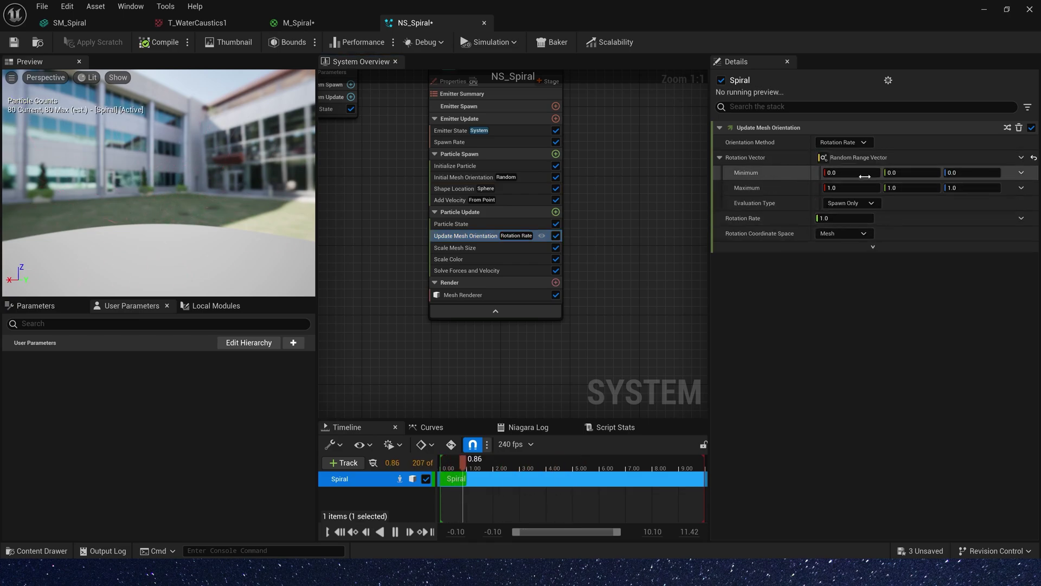
Set the Rotation Vector's Minimum to -1 on all three axes and the Rotation Rate to 0.2
left_click(863, 173)
type("-1")
key("Tab")
type("-")
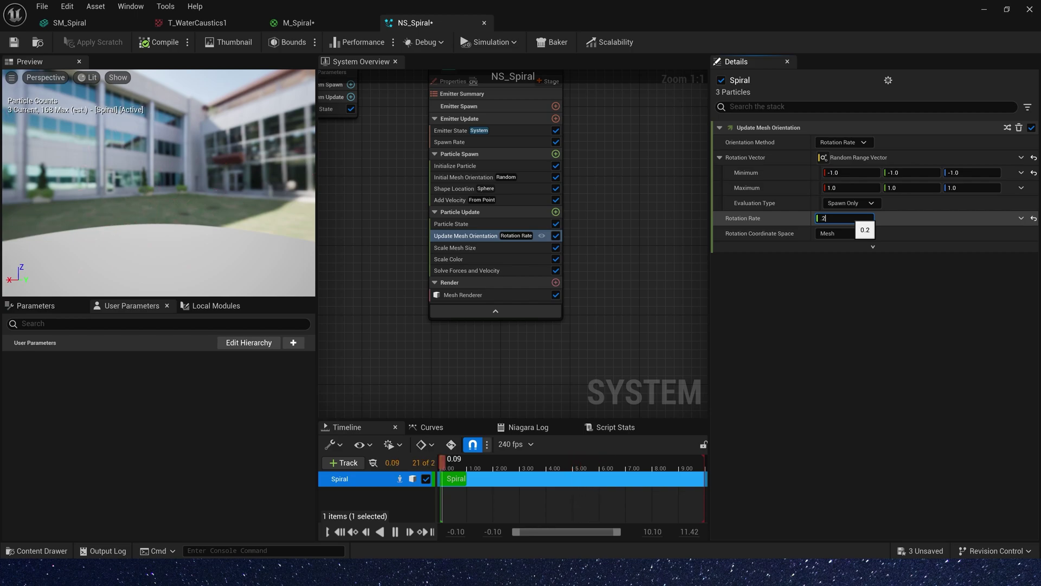
key("Return")
Add a Dynamic Material Parameters module to Particle Update and drive Speed with Random Range Float
left_click(555, 211)
type("dy")
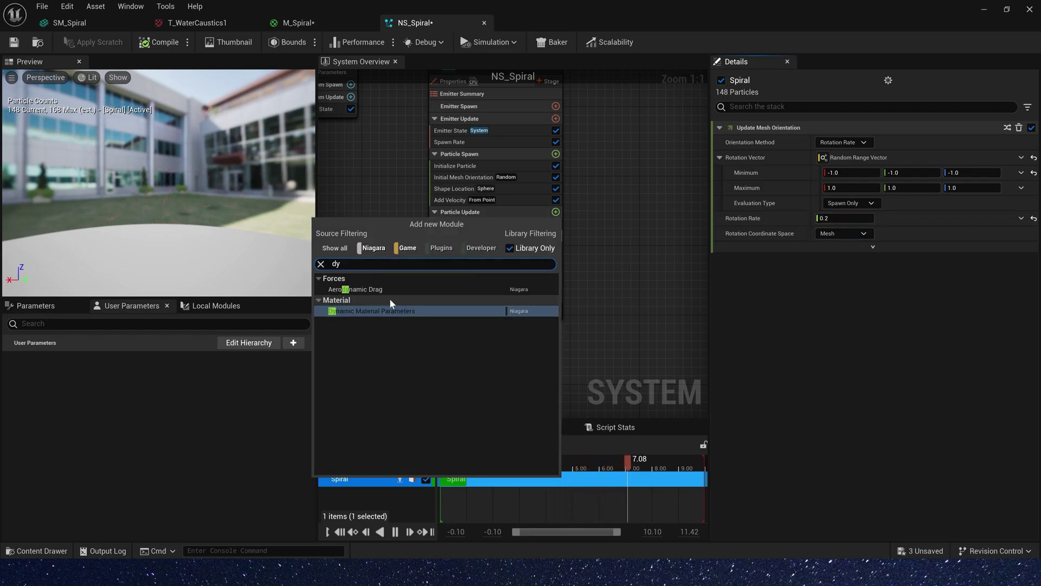
left_click(383, 310)
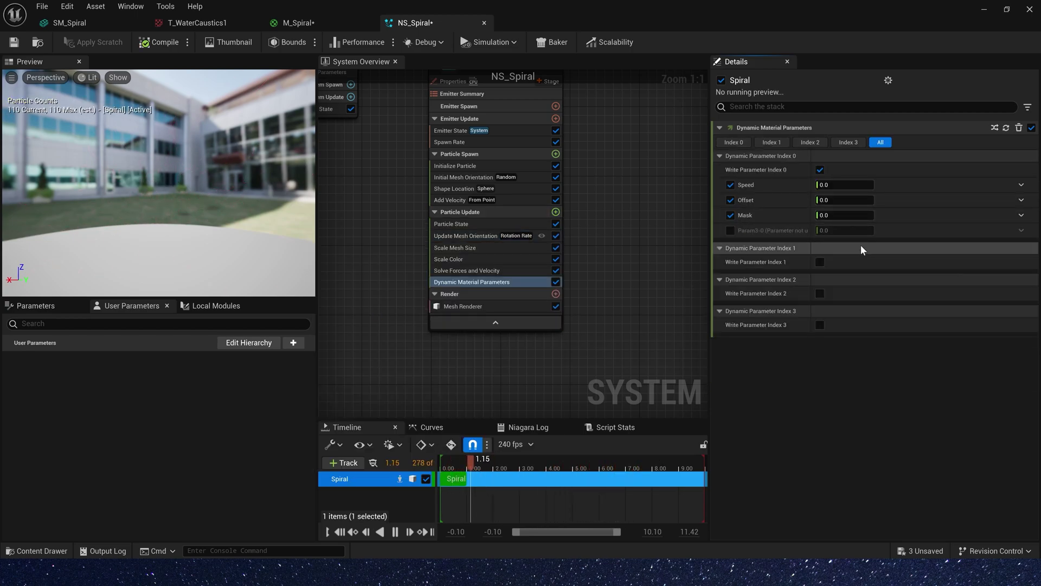
left_click(1020, 184)
type("rand")
key("Return")
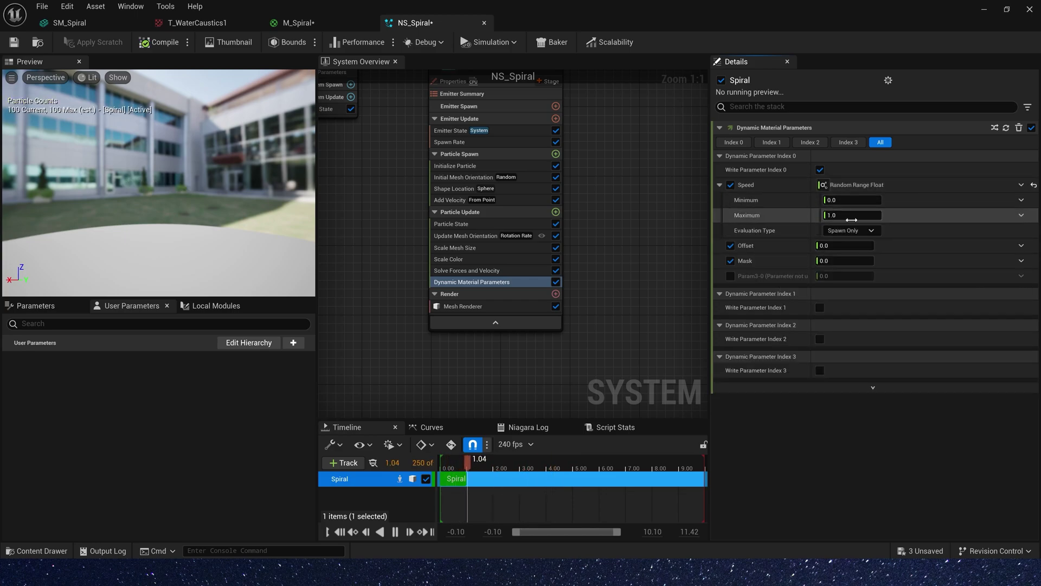
Copy Speed's Random Range Float input onto Offset and set Speed's Minimum to 0.5 and Maximum to 2.0
left_click(926, 185)
key("ctrl+c")
left_click(913, 247)
key("ctrl+v")
left_click(866, 200)
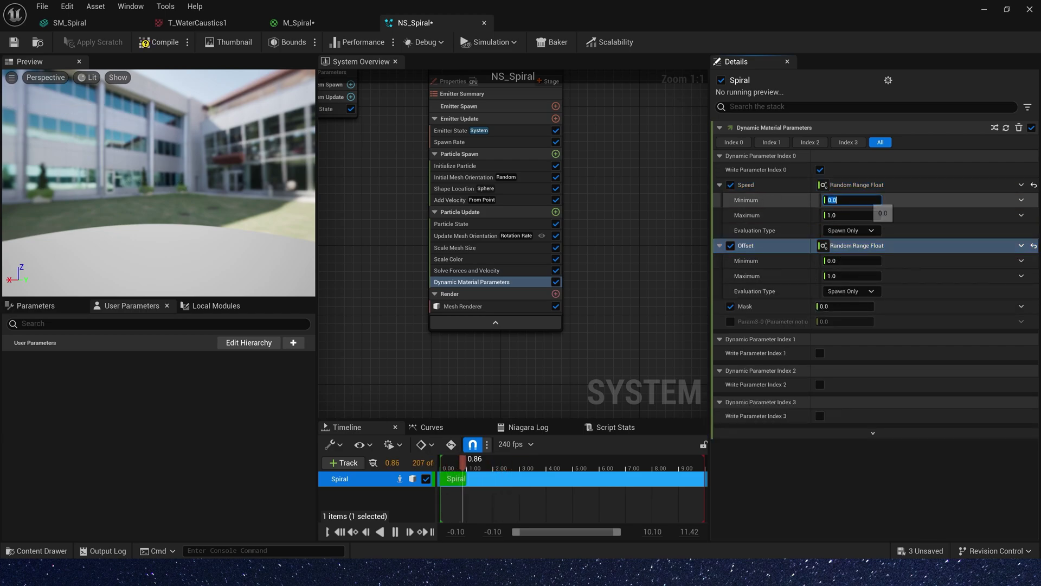
type("0.5")
key("Tab")
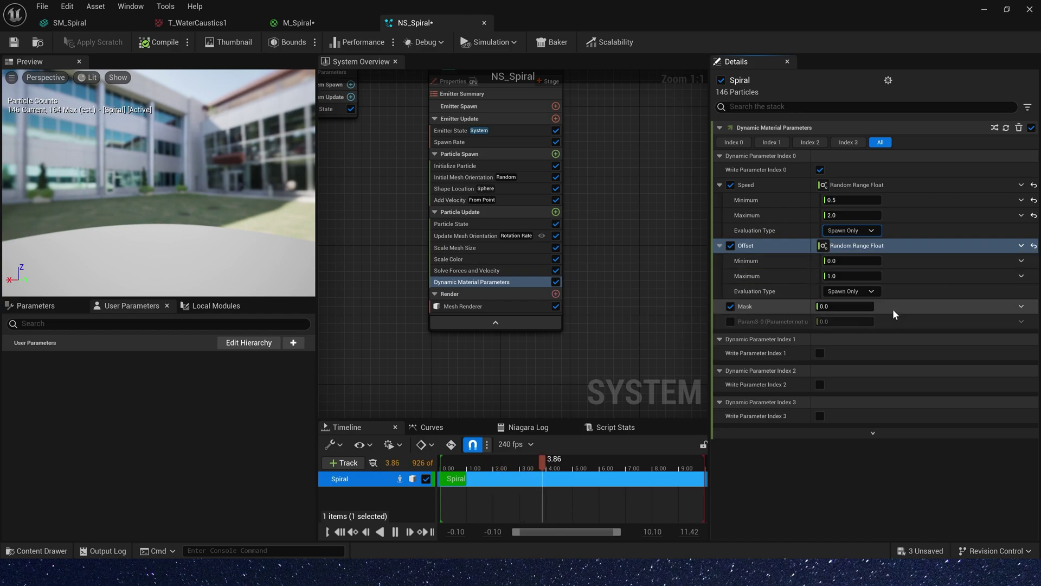
Drive the Mask parameter with Float from Curve and apply the linear ramp-up template to its curve
left_click(1021, 306)
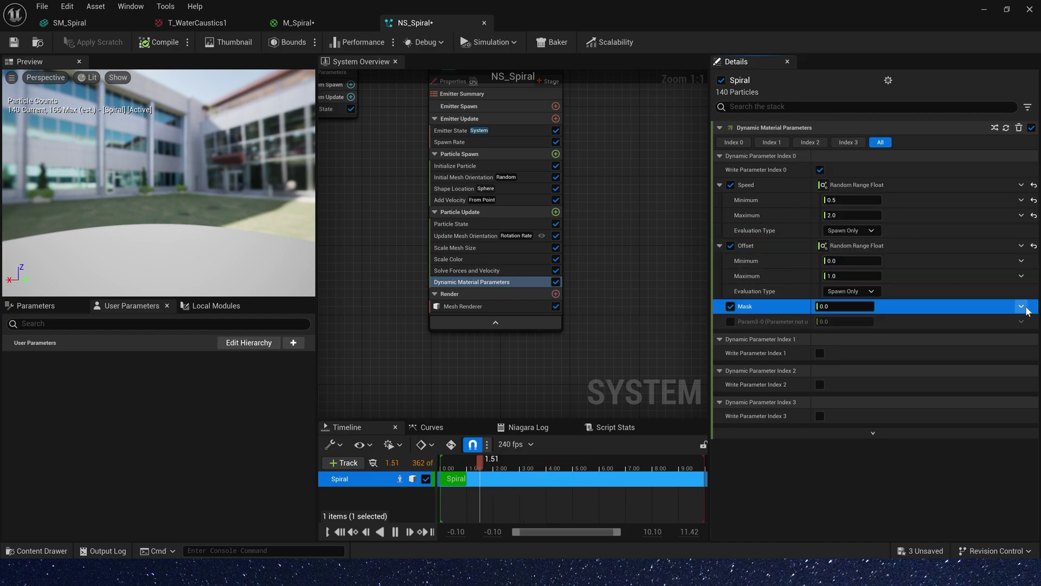
left_click(1025, 306)
type("cur")
key("Return")
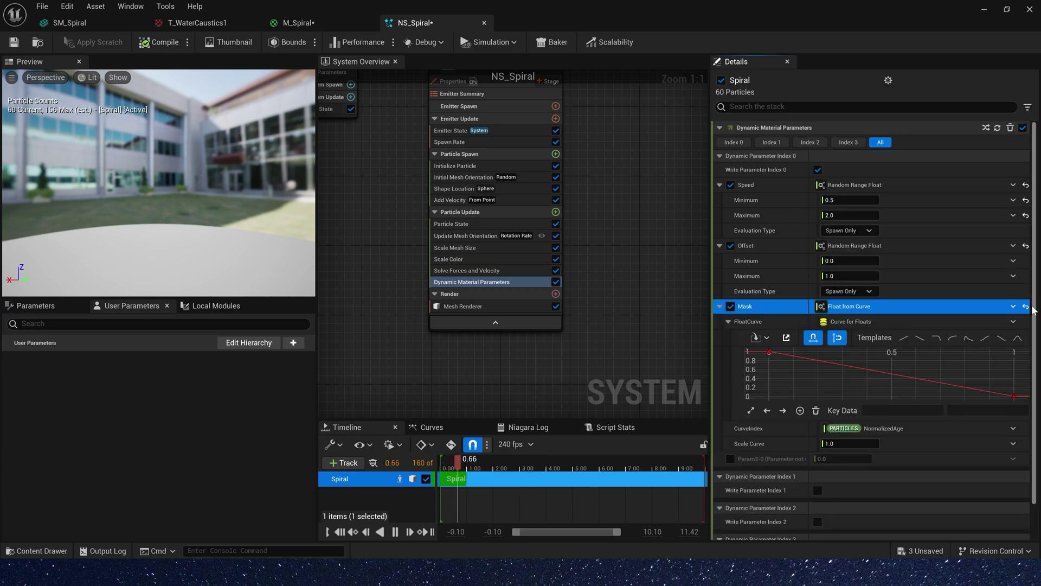
left_click(904, 338)
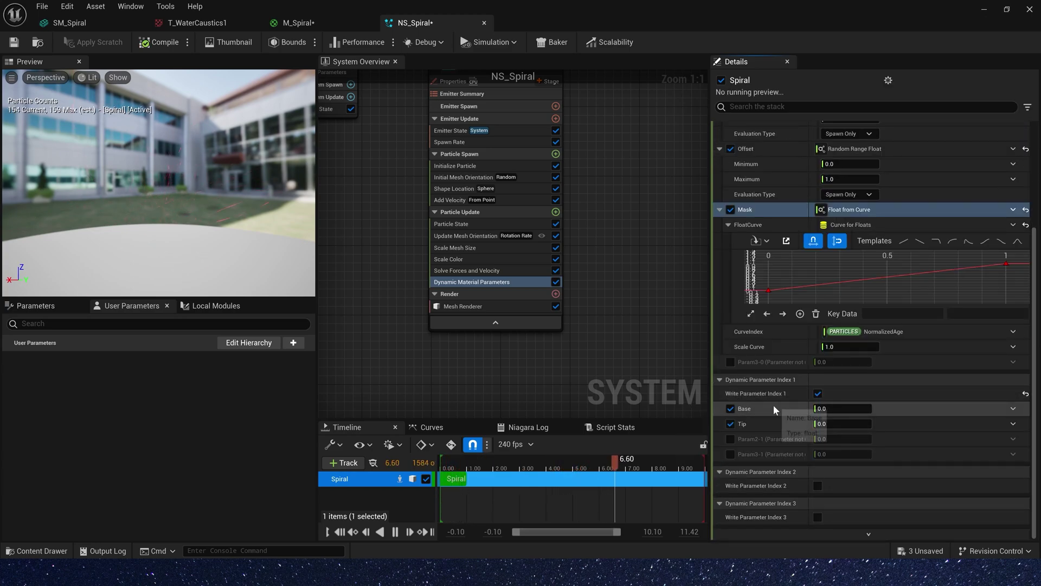
Enable Write Parameter Index 1 and set its Base parameter to 100
left_click(843, 408)
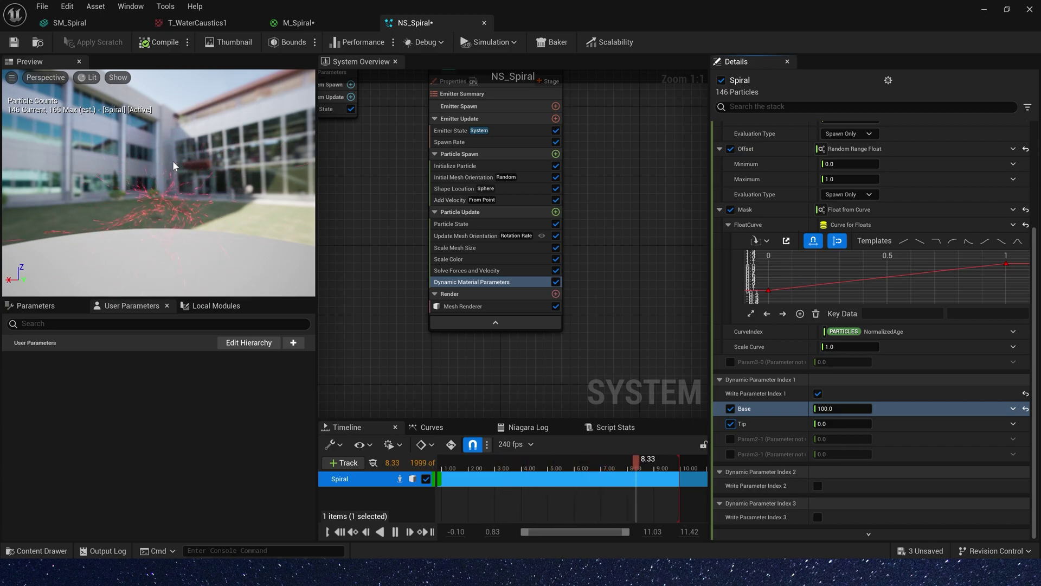
mouse_move(173, 166)
left_mouse_down()
mouse_move(173, 227)
mouse_move(173, 171)
mouse_move(162, 165)
left_mouse_up()
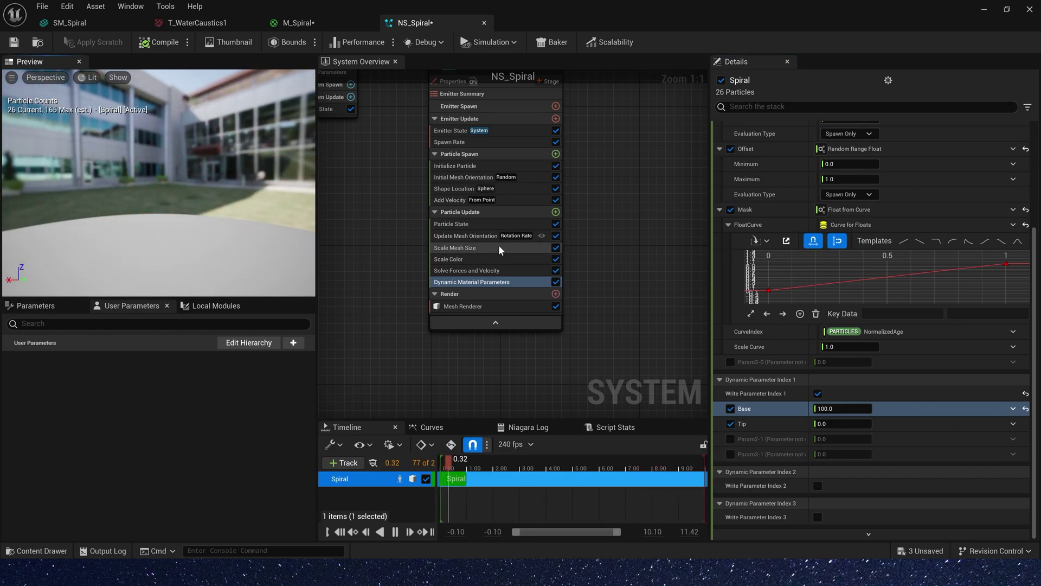
Set the Scale Curve of Scale Alpha in the Scale Color module to 100
left_click(470, 261)
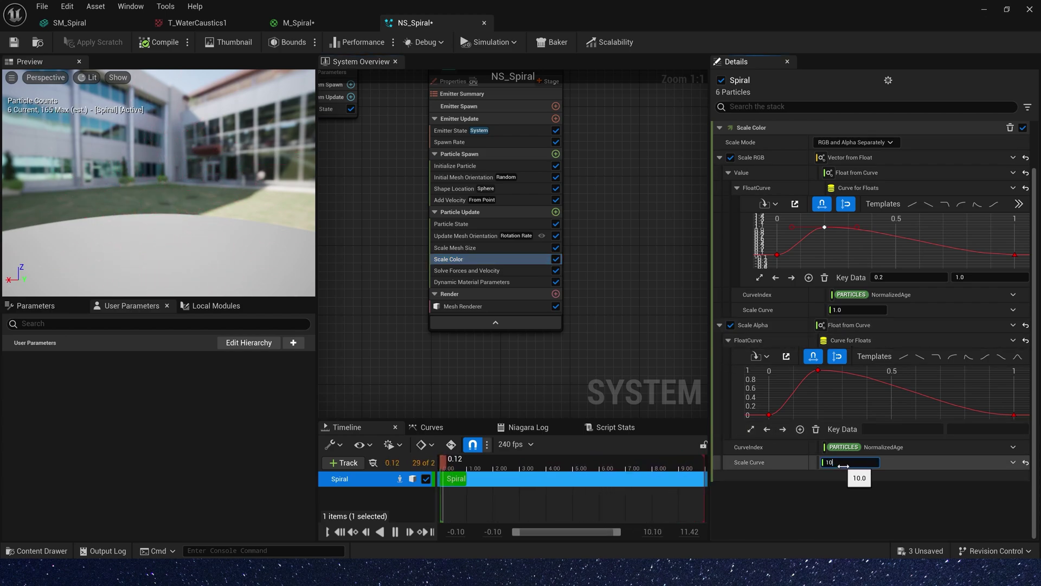
left_click_drag(173, 206, 158, 163)
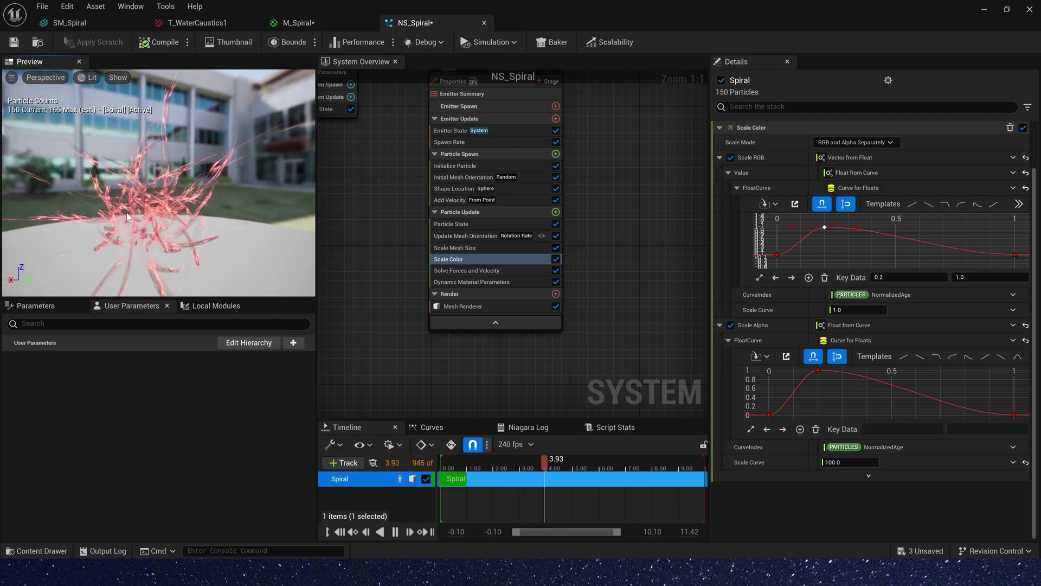
Try Base at 300 in Dynamic Material Parameters, set it to 500, and save the system
left_click(470, 282)
left_click(846, 476)
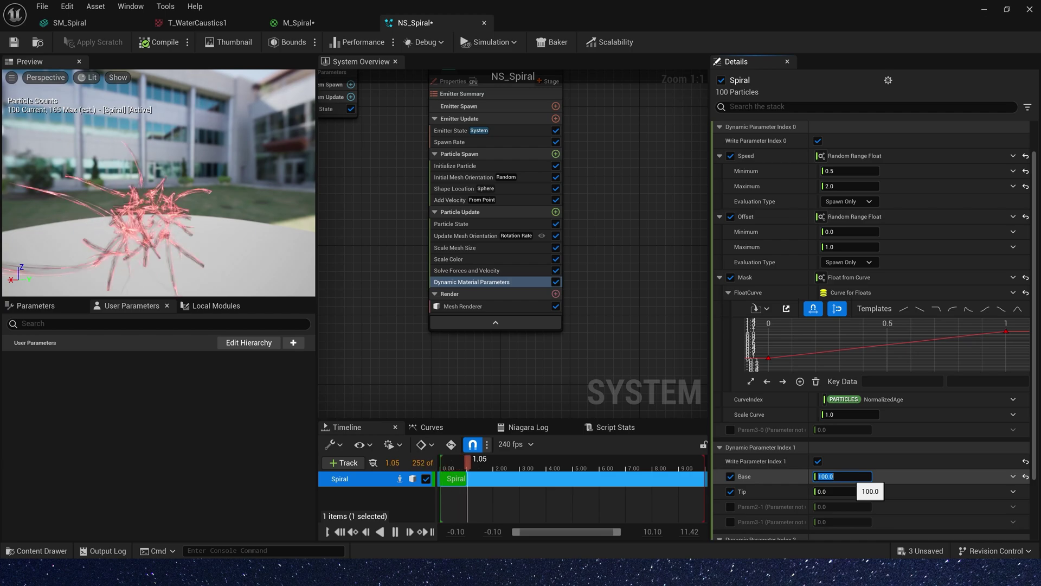
type("300")
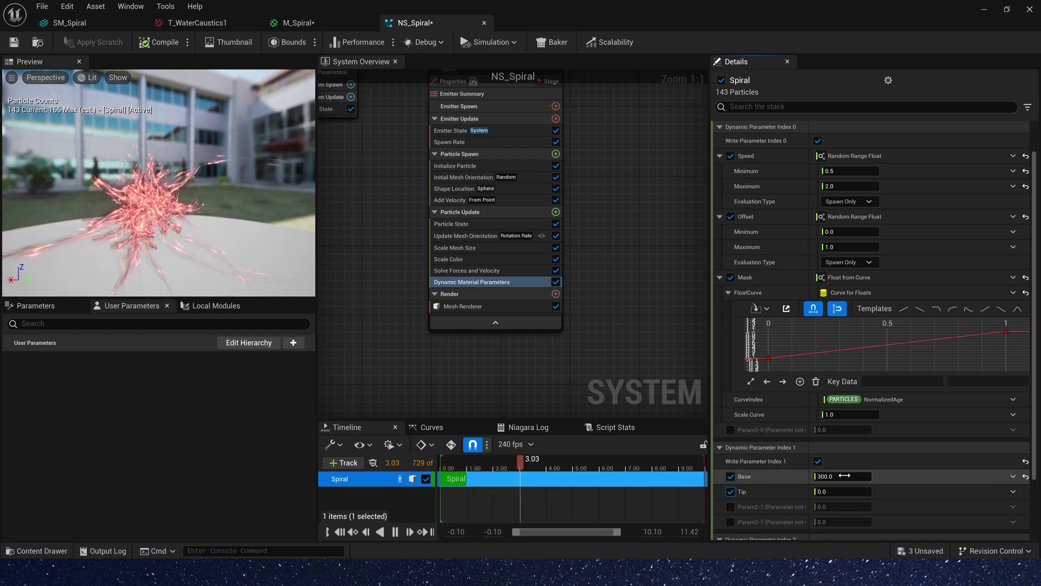
left_click(841, 477)
type("500")
key("Return")
key("ctrl+s")
left_click_drag(167, 165, 230, 187)
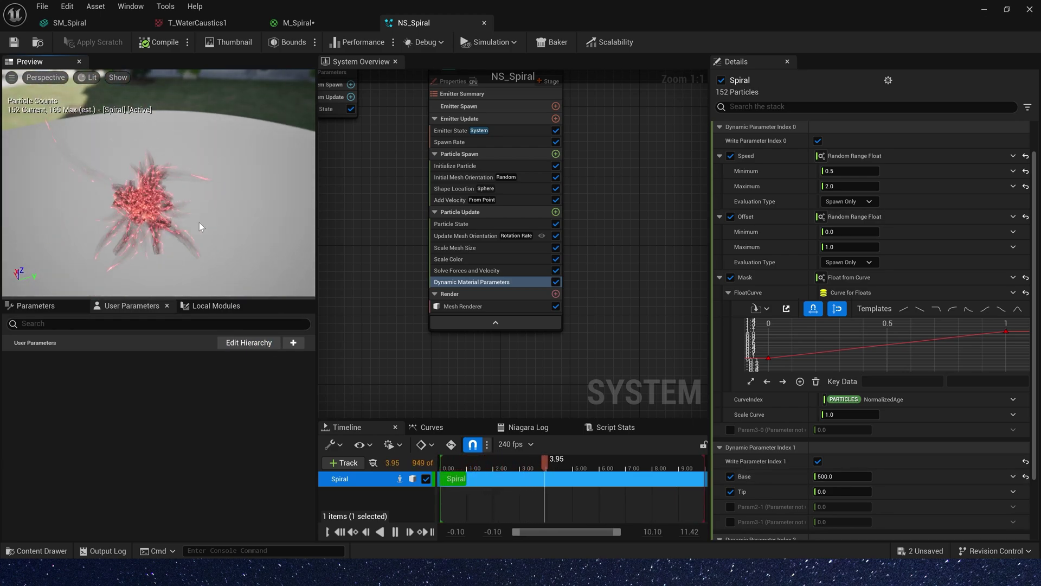
Try a Tip value of 500 and check its effect on the spirals in the preview
left_click(844, 491)
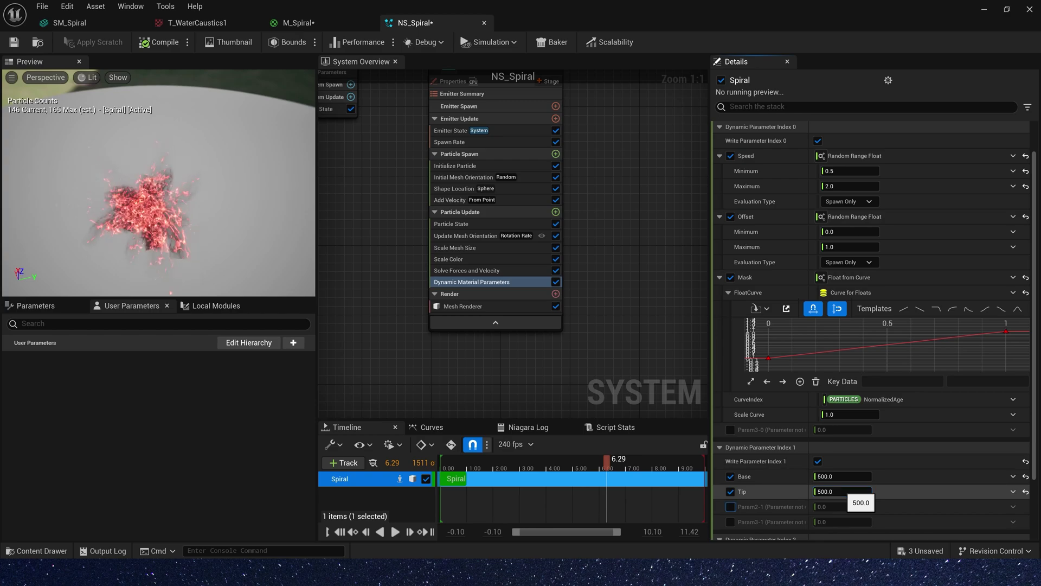
left_click_drag(189, 208, 188, 129)
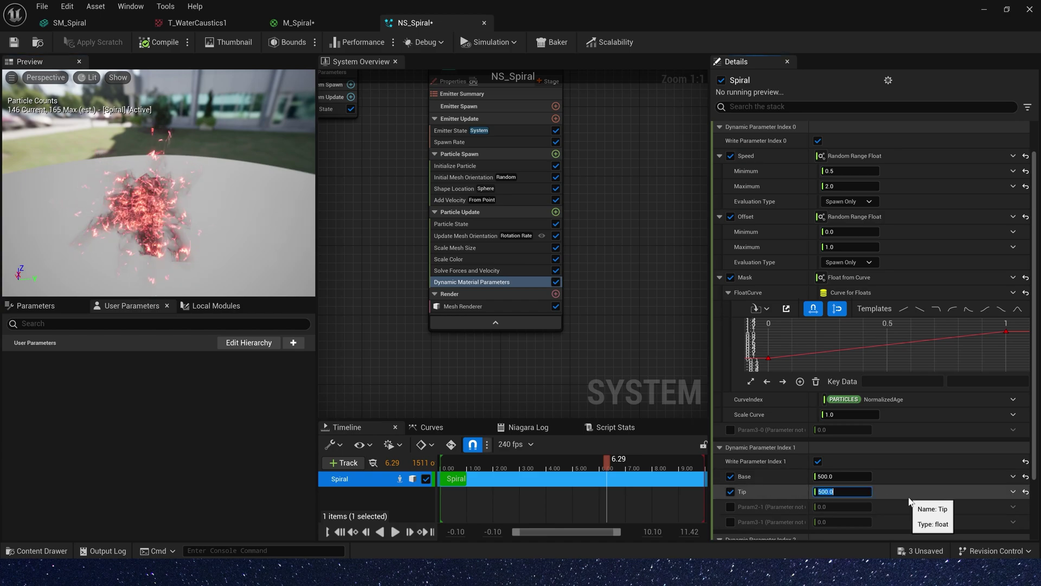
left_click_drag(114, 146, 130, 123)
Set the Mesh Renderer's Sort Mode to View Distance and check the NS_Spiral actor in the level
left_click(462, 306)
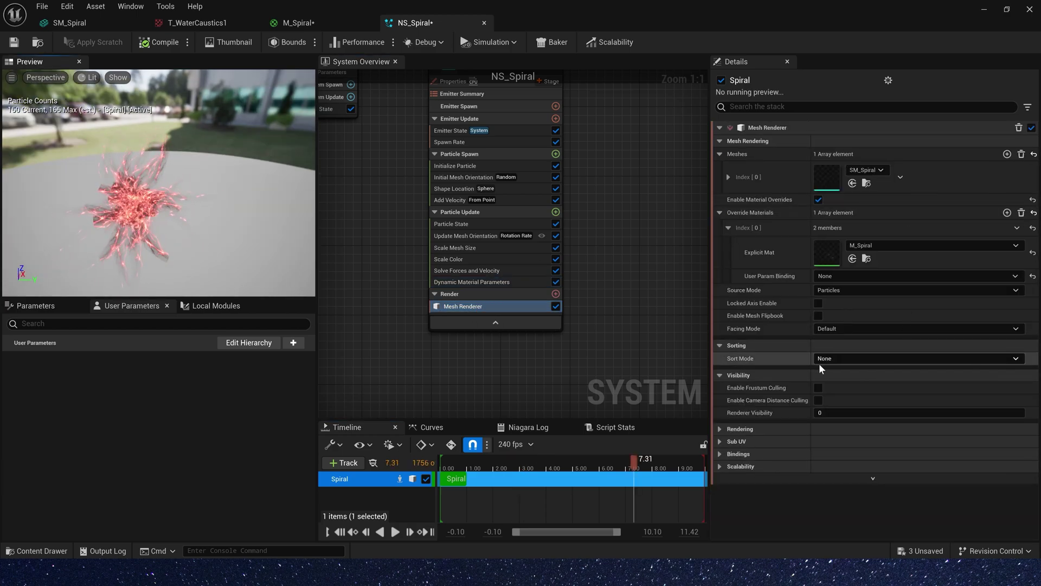
left_click(835, 358)
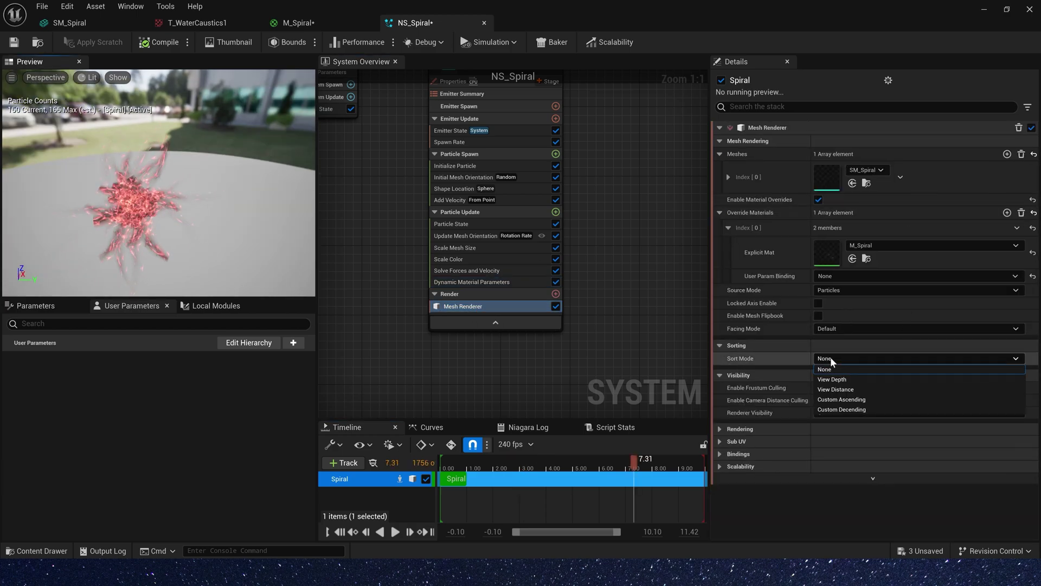
left_click(888, 390)
left_click_drag(175, 226, 173, 203)
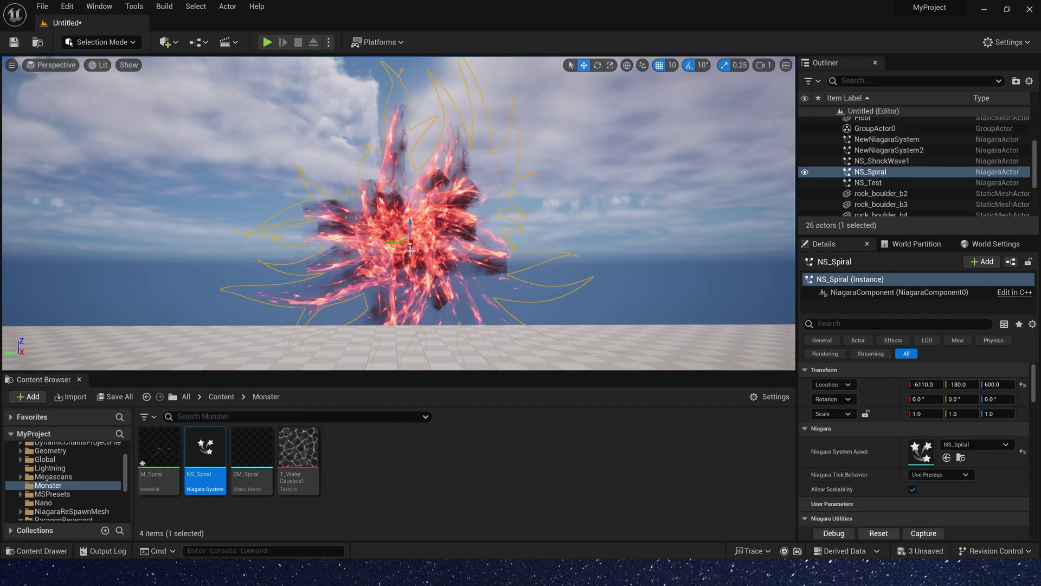
left_click(418, 251)
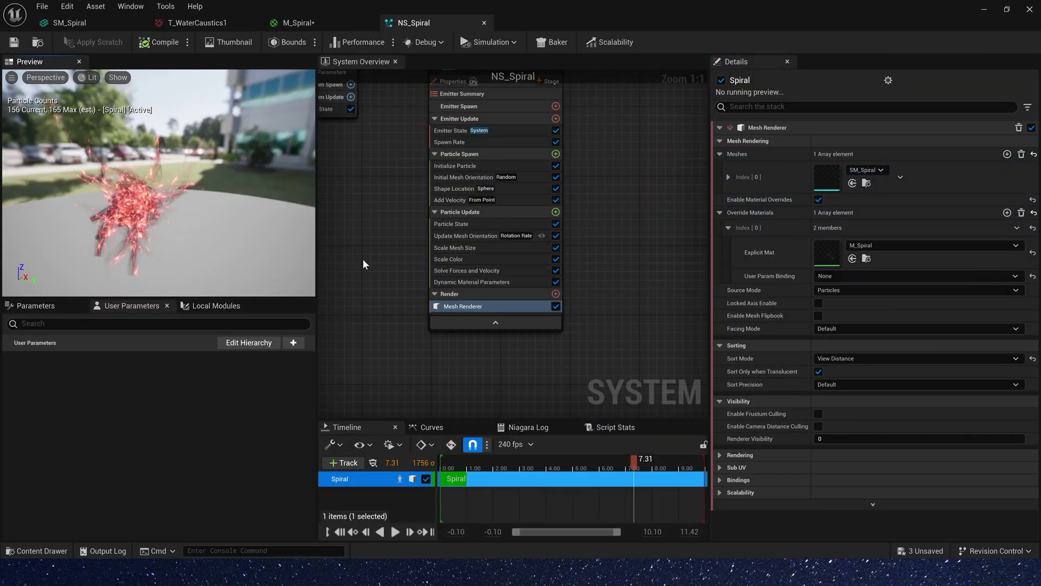
Set Scale Alpha's Scale Curve in Scale Color to 1000 and compare the effect in the level
left_click(479, 259)
left_click(852, 462)
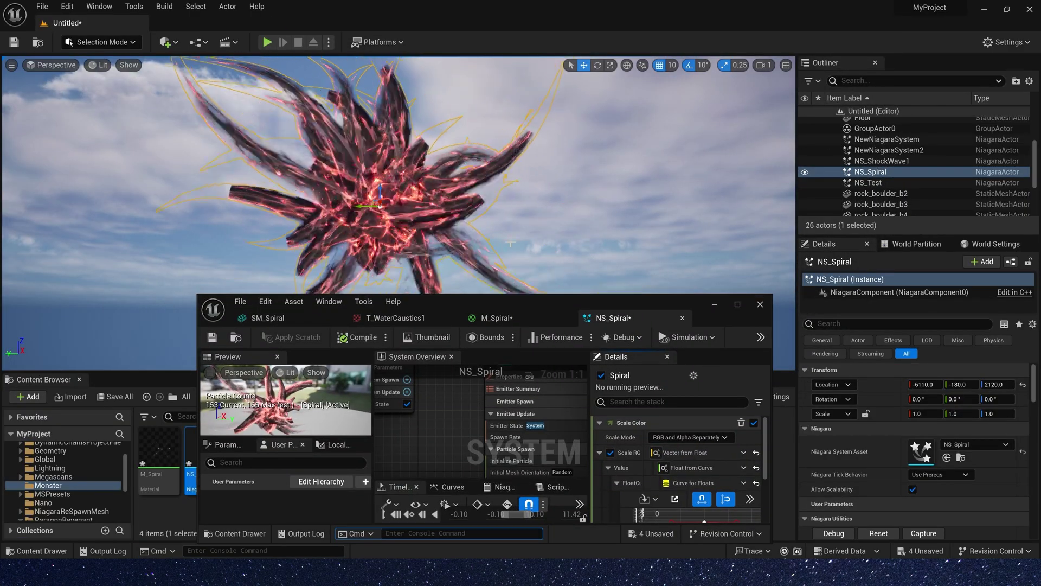
double_click(563, 301)
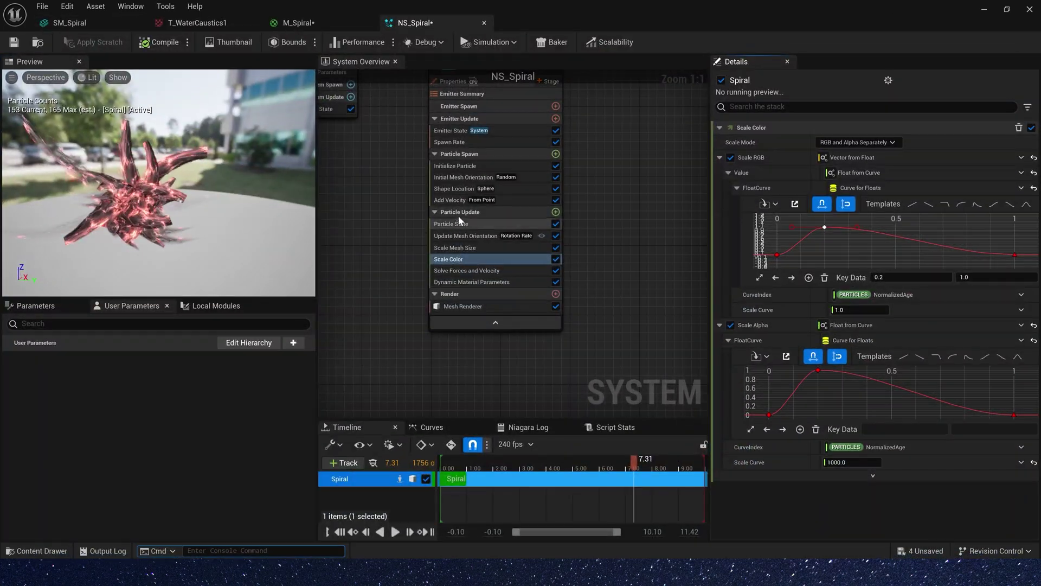
Set the red component of Initialize Particle's Color to 10000 and check the glow in the level
left_click(455, 165)
left_click(869, 230)
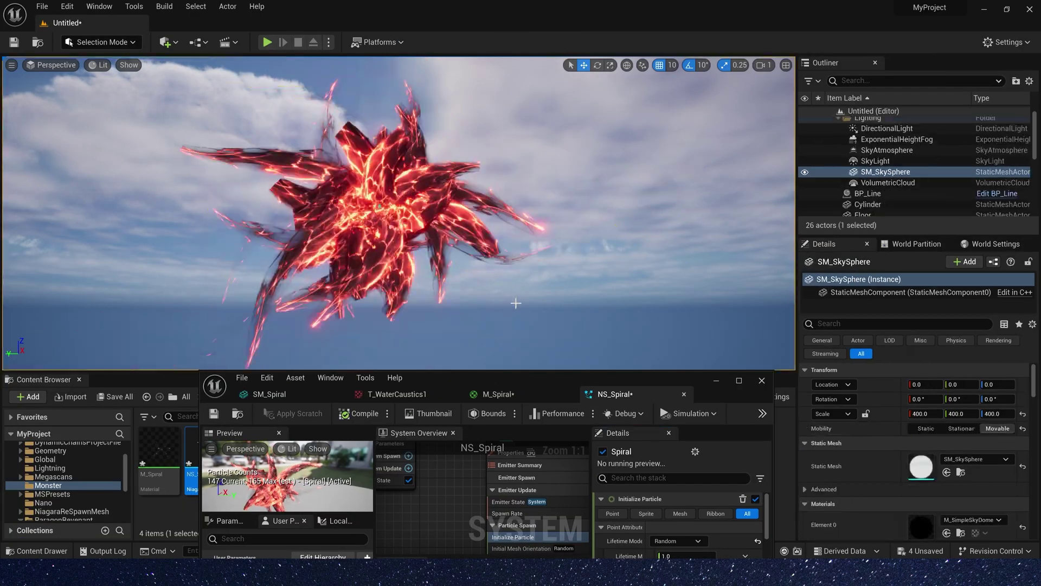
left_click_drag(599, 377, 496, 304)
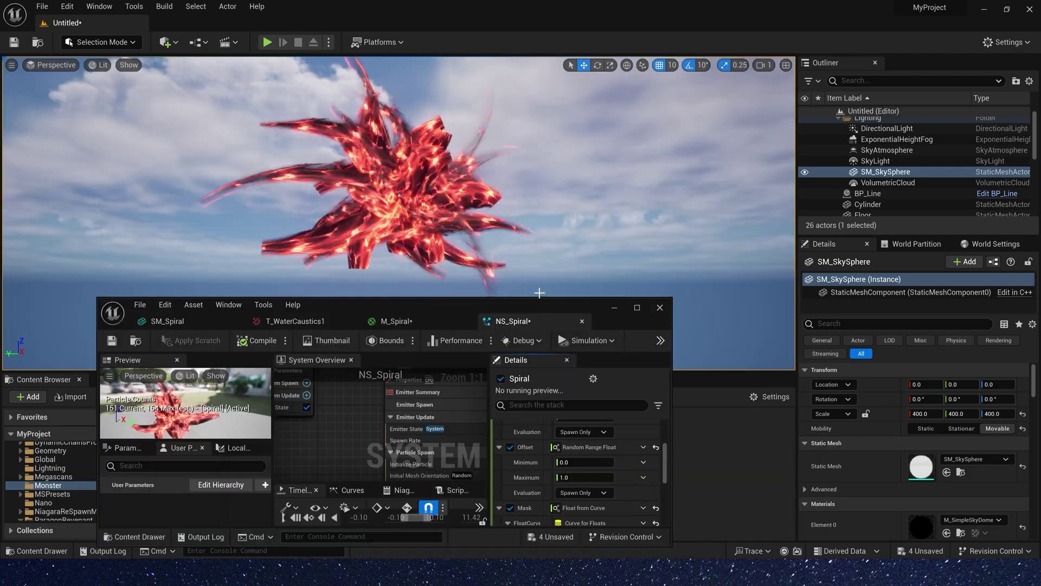
Drive Base with Float from Curve, using a smooth ramp-down template with its end key at time 0.5 and value 0.5
double_click(496, 303)
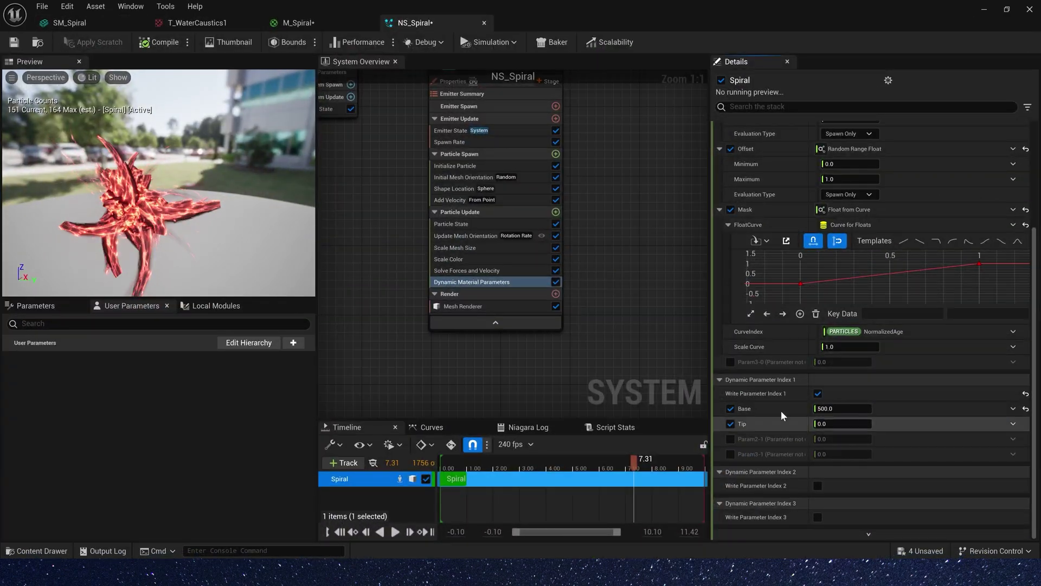
left_click(1013, 408)
left_click(847, 215)
left_click(1001, 388)
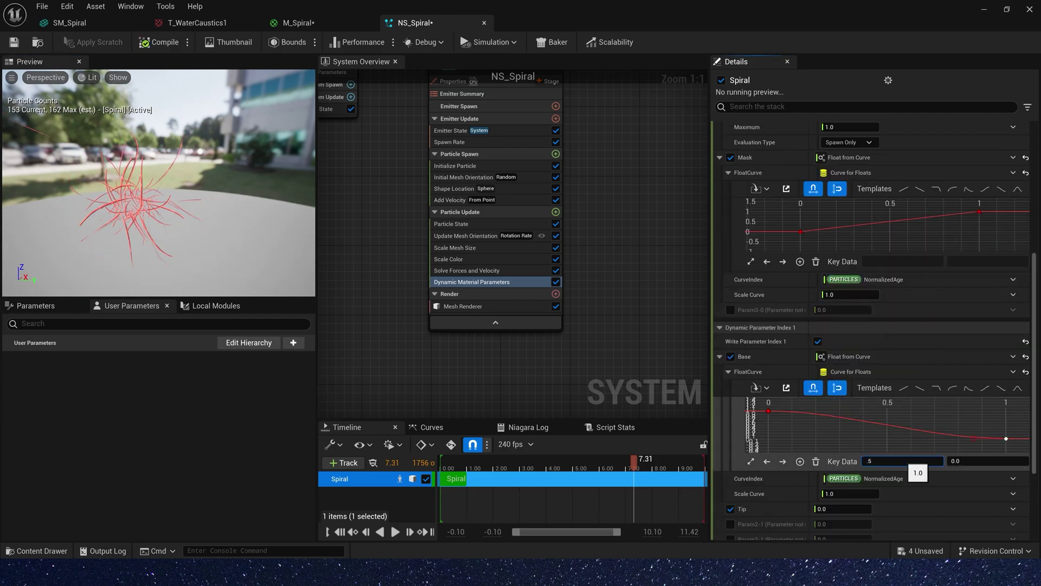
Set the Base curve's Scale Curve to 400 and the Tip parameter to 1
left_click(849, 493)
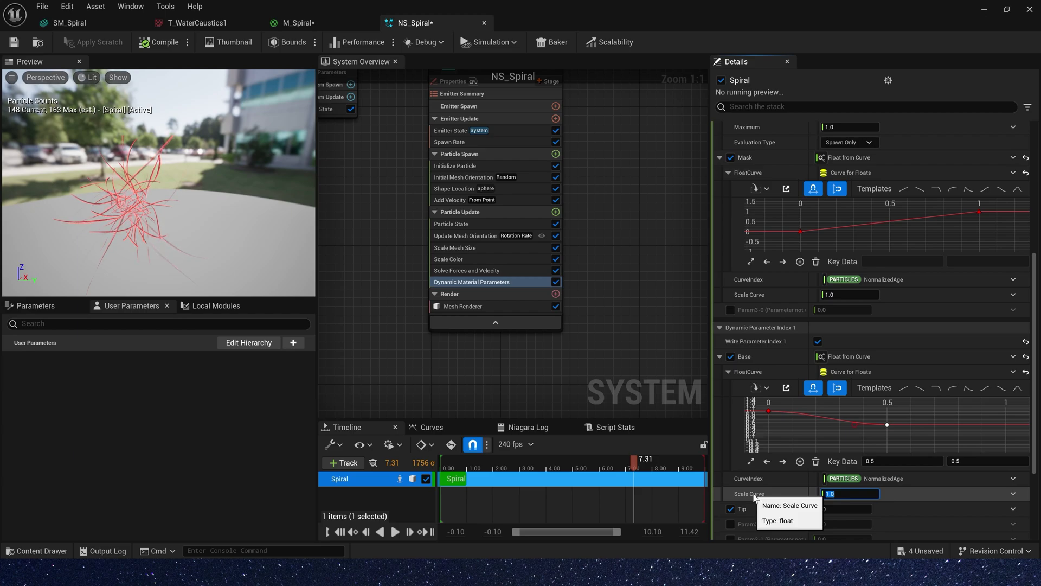
type("400")
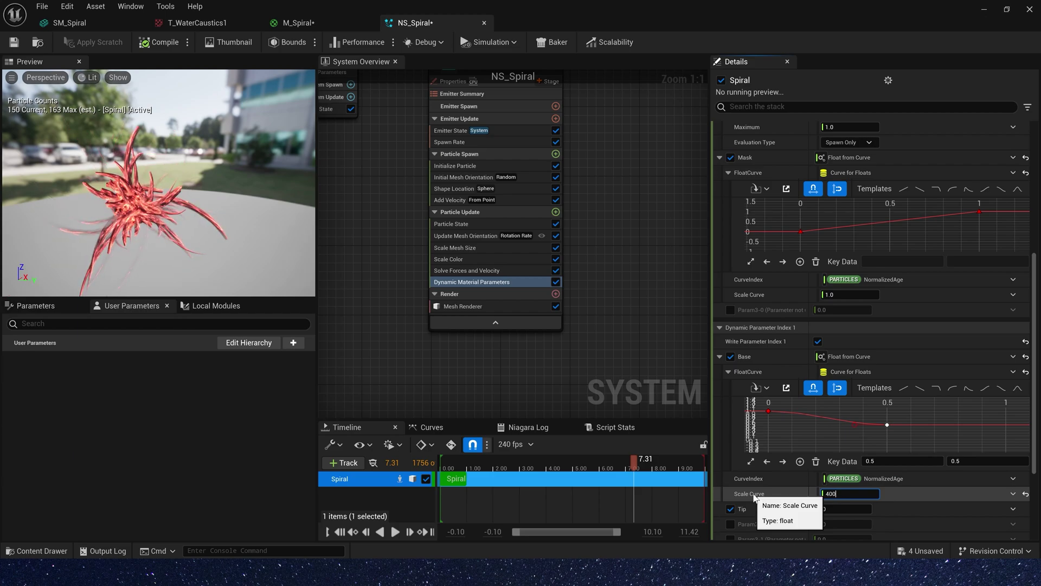
left_click_drag(245, 165, 209, 187)
Duplicate the Spiral emitter within the NS_Spiral system
right_click_drag(601, 114, 512, 259)
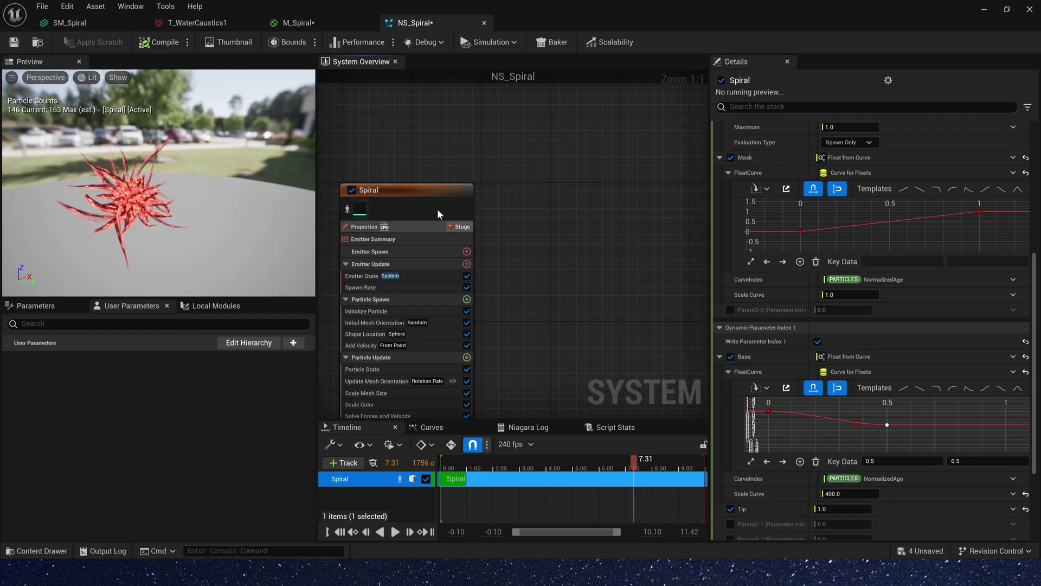
left_click(424, 202)
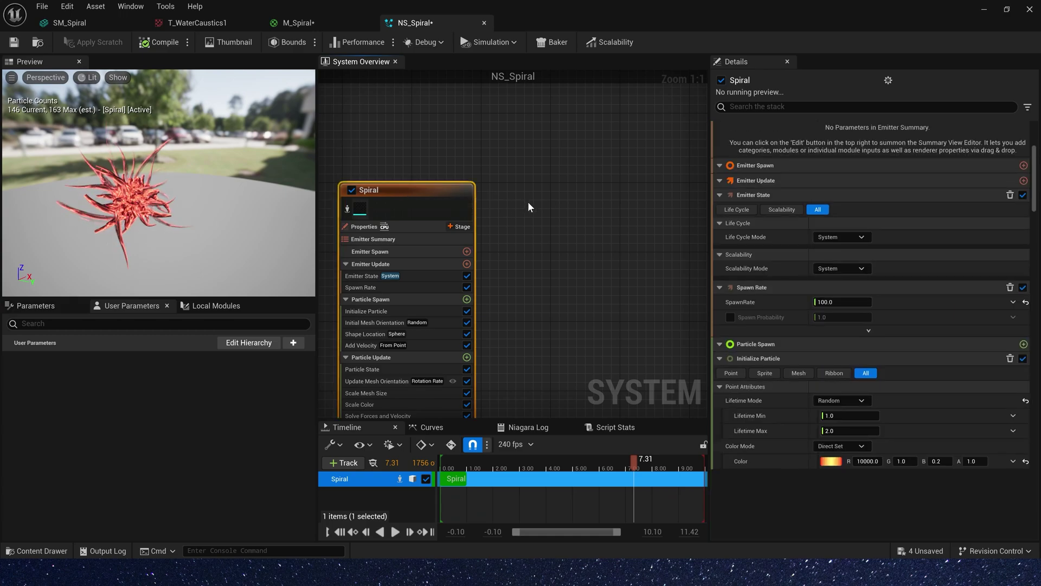
key("ctrl+d")
right_click_drag(676, 296, 602, 218)
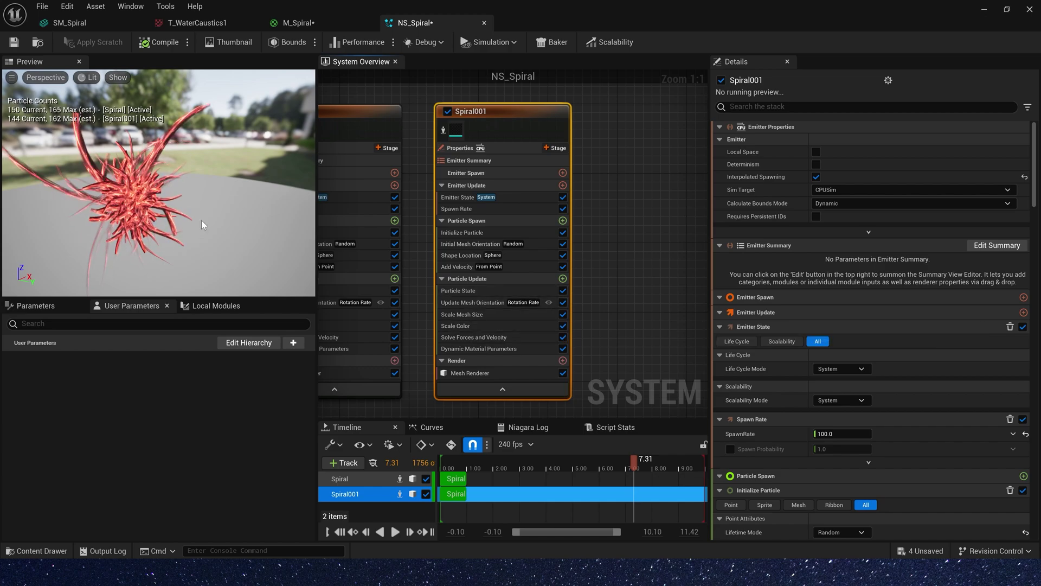
Set the Scale RGB curve's Scale Curve to 0 in the duplicated emitter's Scale Color module
left_click(472, 325)
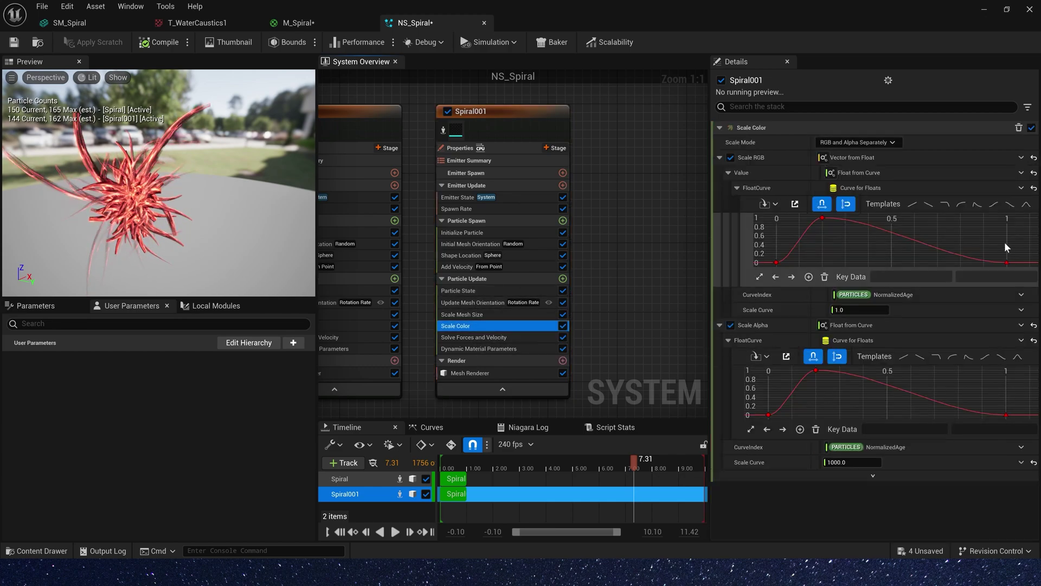
left_click(859, 310)
type("0")
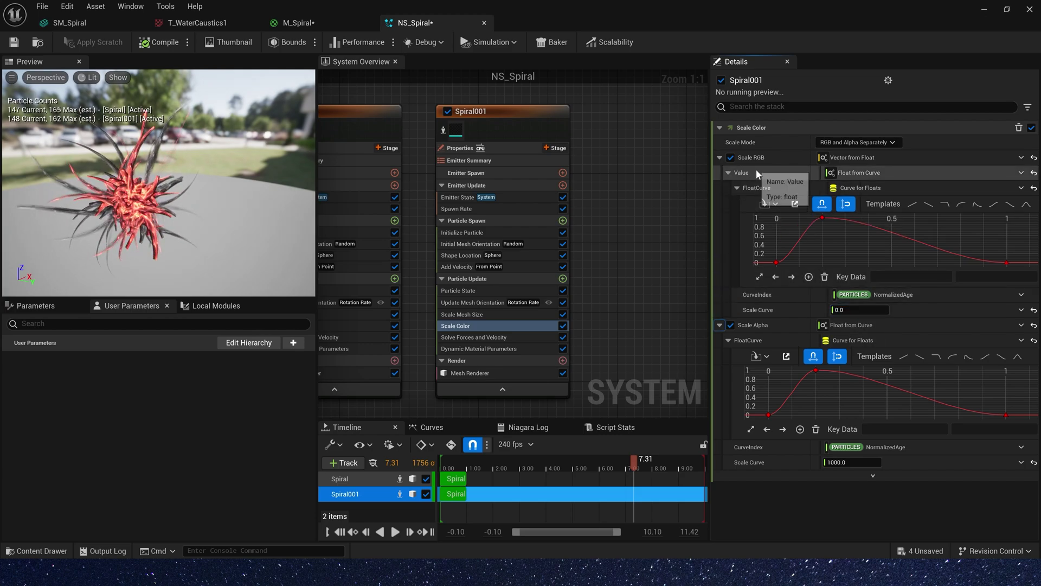
Set the duplicated emitter's Scale Mesh Size random range to minimum 1.5 and maximum 2, and its SpawnRate to 20
left_click(462, 314)
left_click(863, 310)
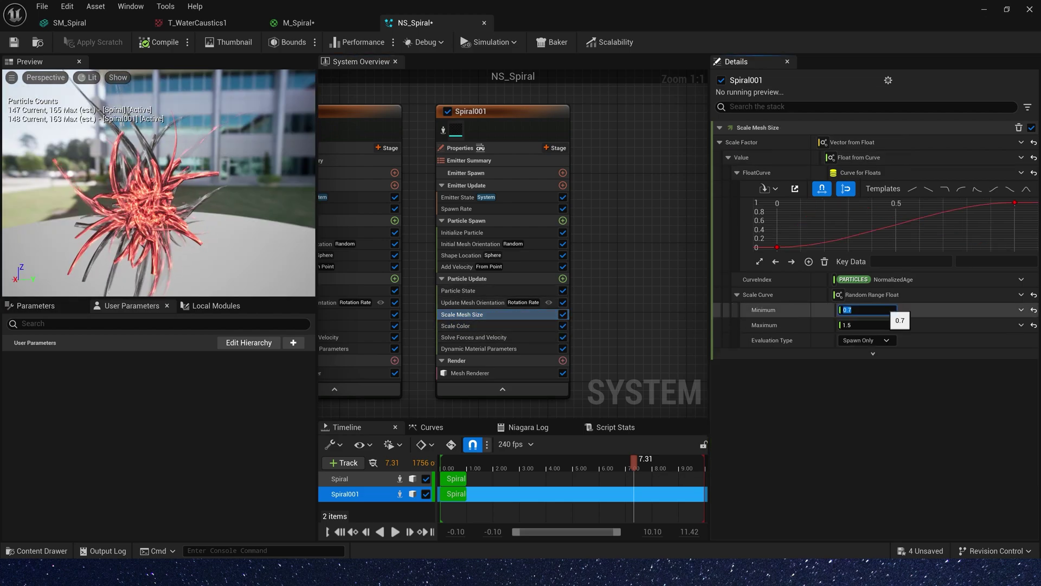
type("1.5")
key("Tab")
type("2")
key("Return")
left_click(492, 211)
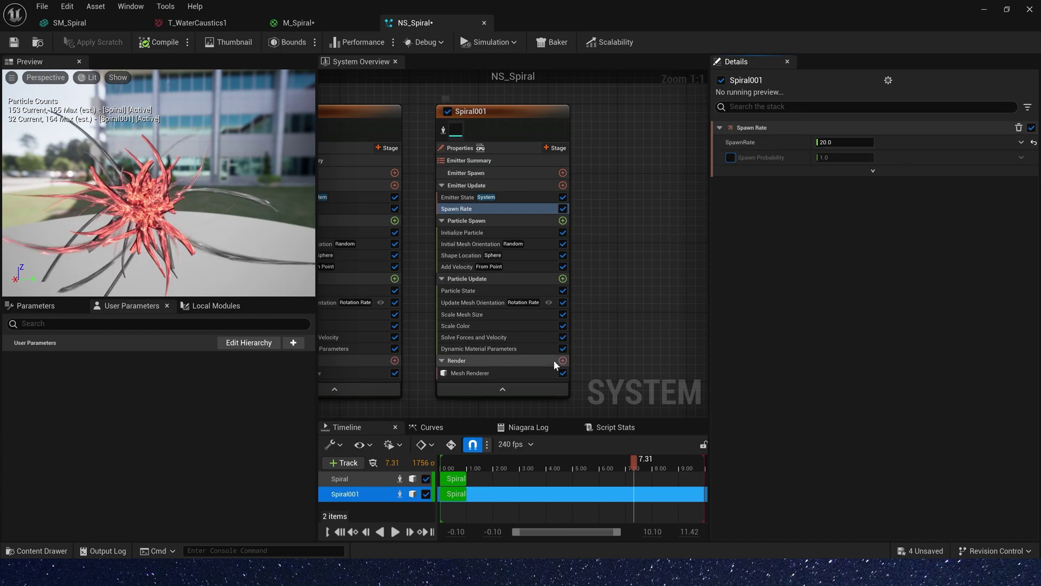
Set the Base curve's Scale Curve to 800 in the duplicated emitter's Dynamic Material Parameters
left_click(490, 351)
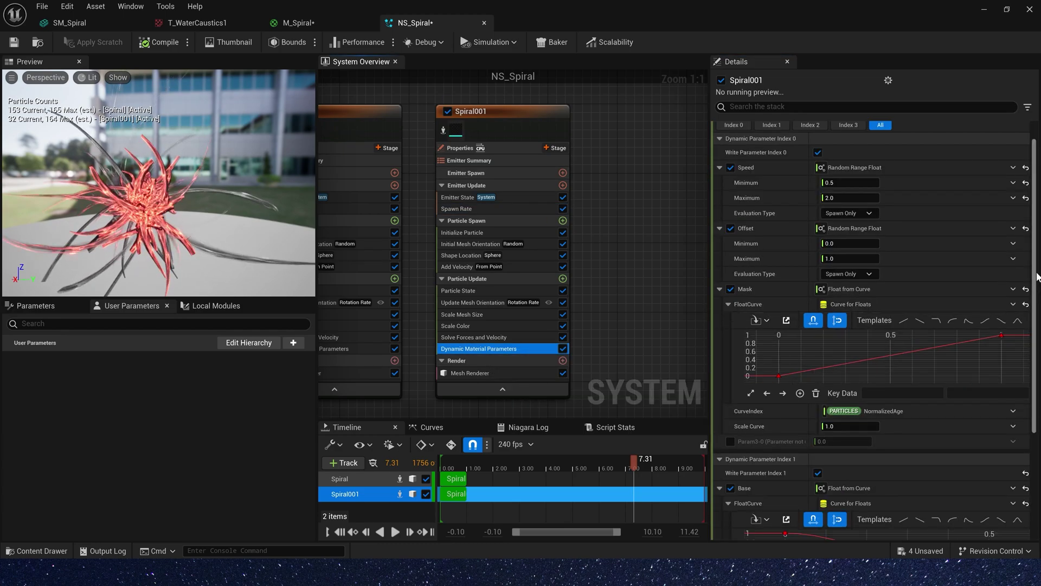
scroll(838, 416, "down", 3)
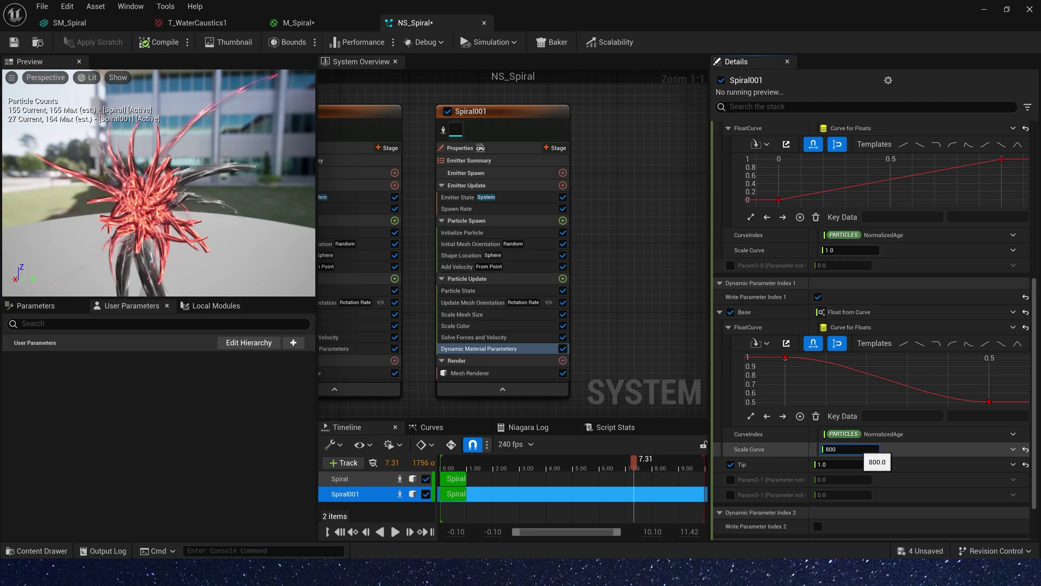
type("800")
key("Return")
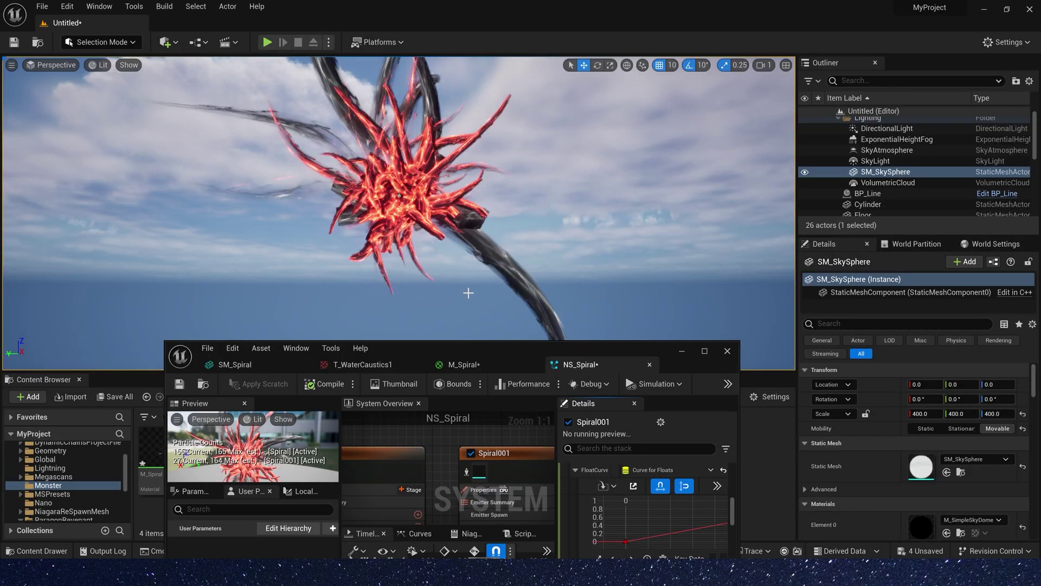